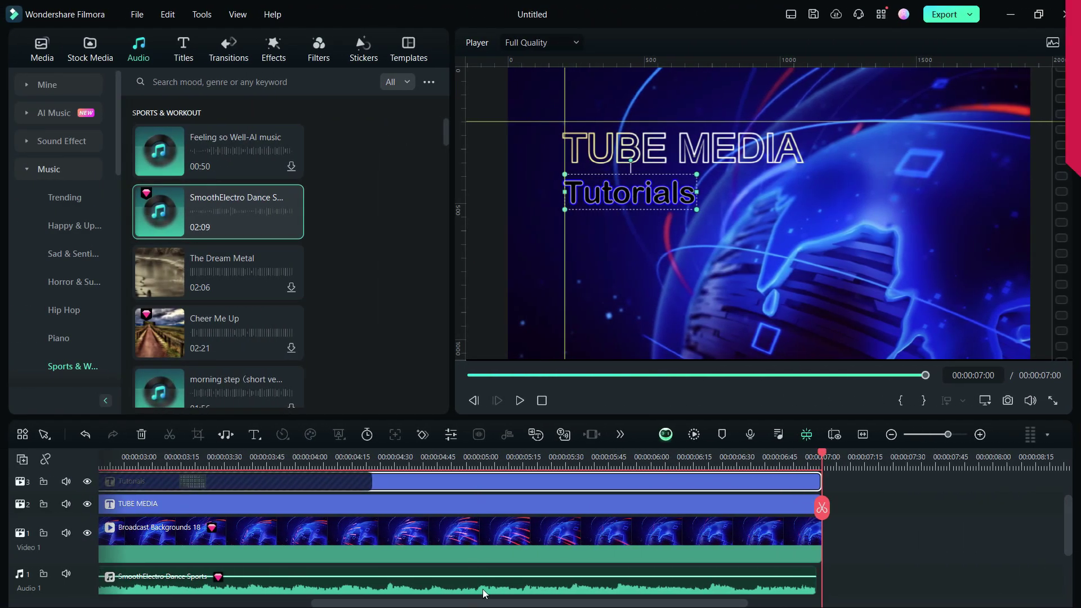
# - Move the Tutorials text slightly lower, and shift the TUBE MEDIA title away from the guides and back to their intersection
pyautogui.click(711, 149)
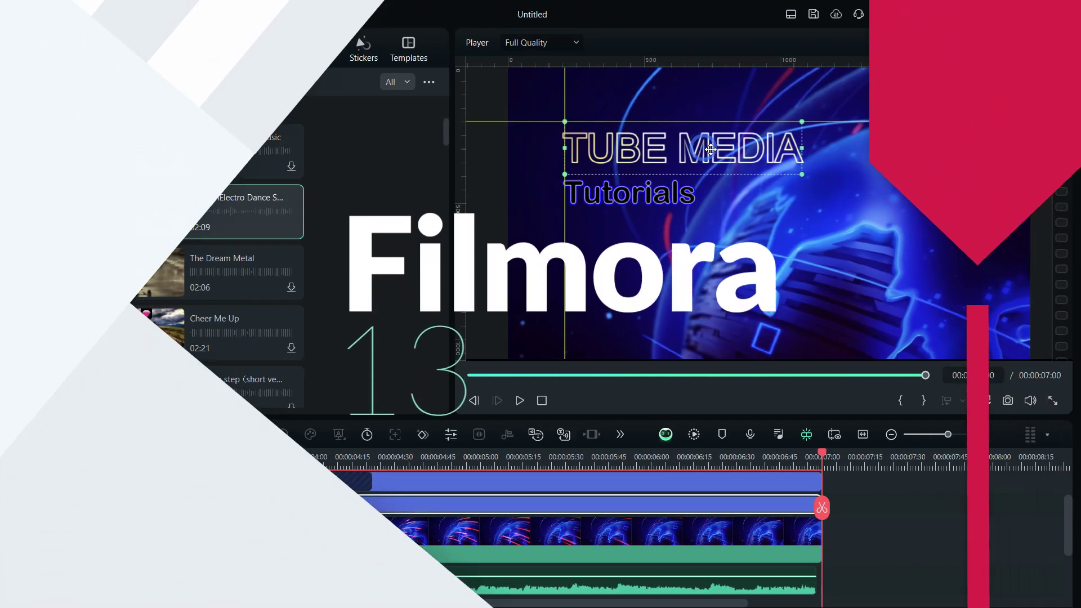
pyautogui.moveTo(711, 149); pyautogui.dragTo(756, 153)
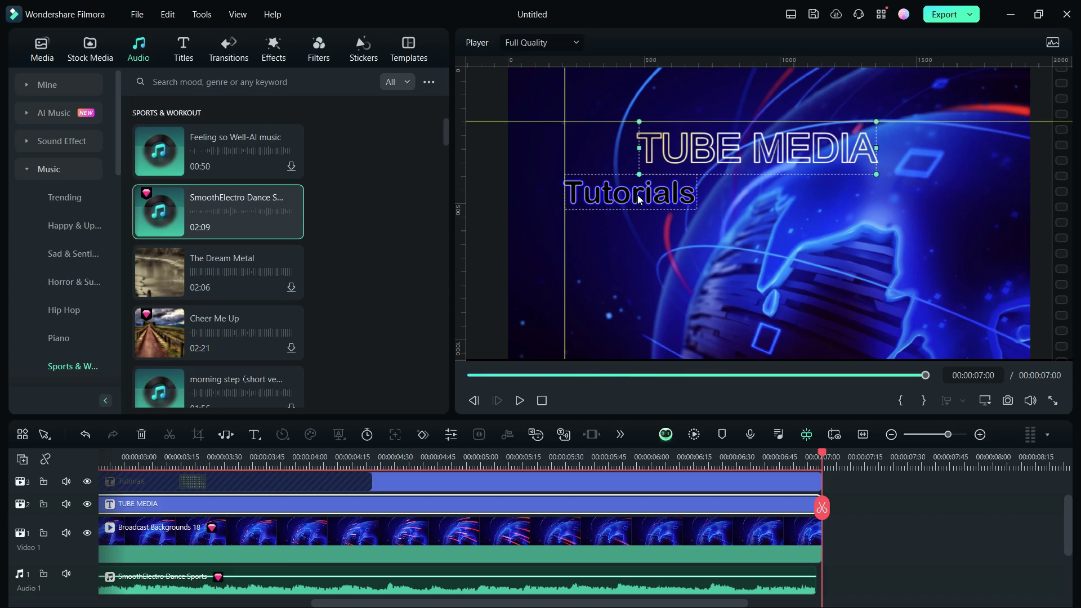
pyautogui.moveTo(640, 199)
pyautogui.mouseDown()
pyautogui.moveTo(637, 244)
pyautogui.moveTo(637, 217)
pyautogui.mouseUp()
pyautogui.click(709, 174)
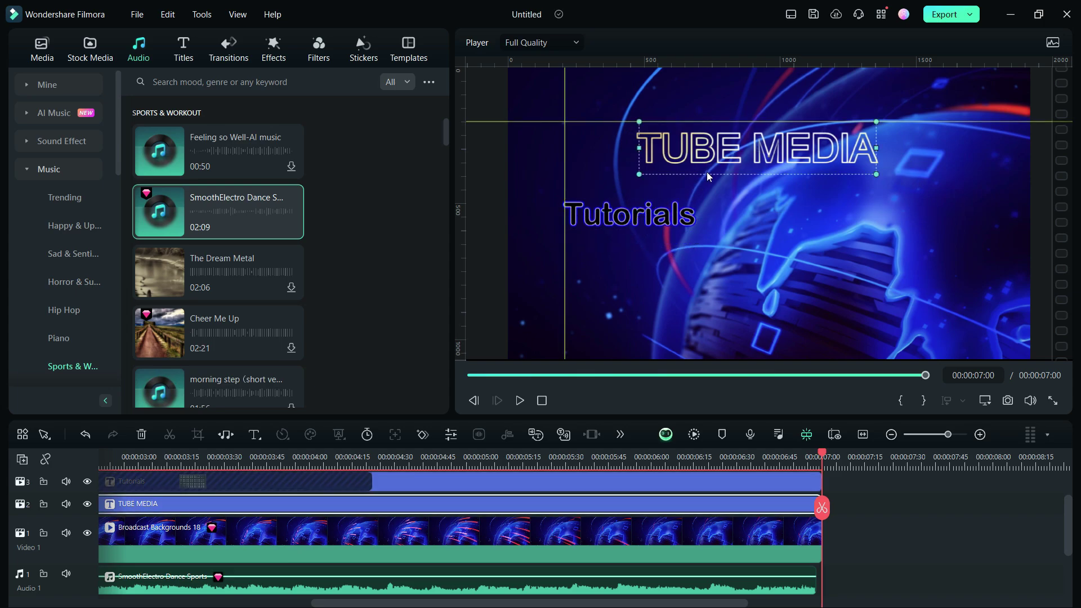
pyautogui.moveTo(725, 149); pyautogui.dragTo(651, 151)
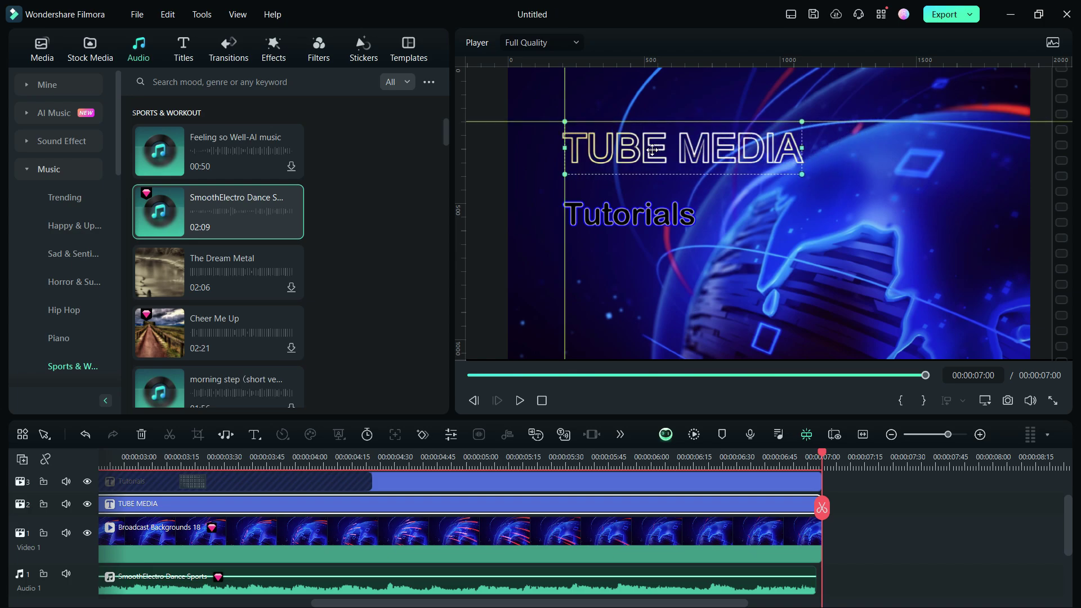
pyautogui.click(701, 246)
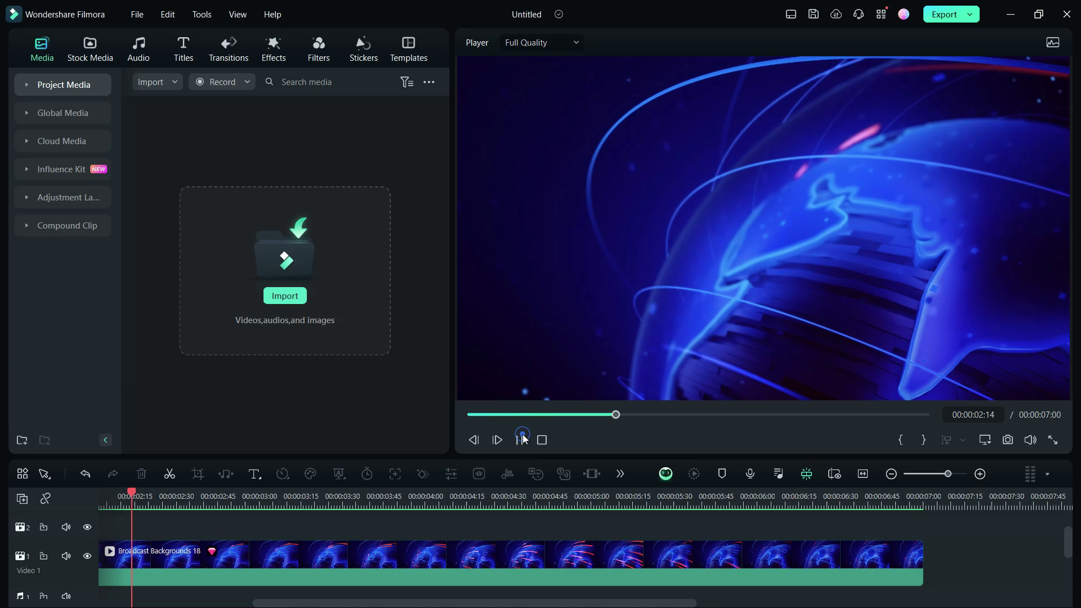
# - Add a quick 3D text title above the background clip, then shorten and reposition it to end with that clip
pyautogui.click(519, 439)
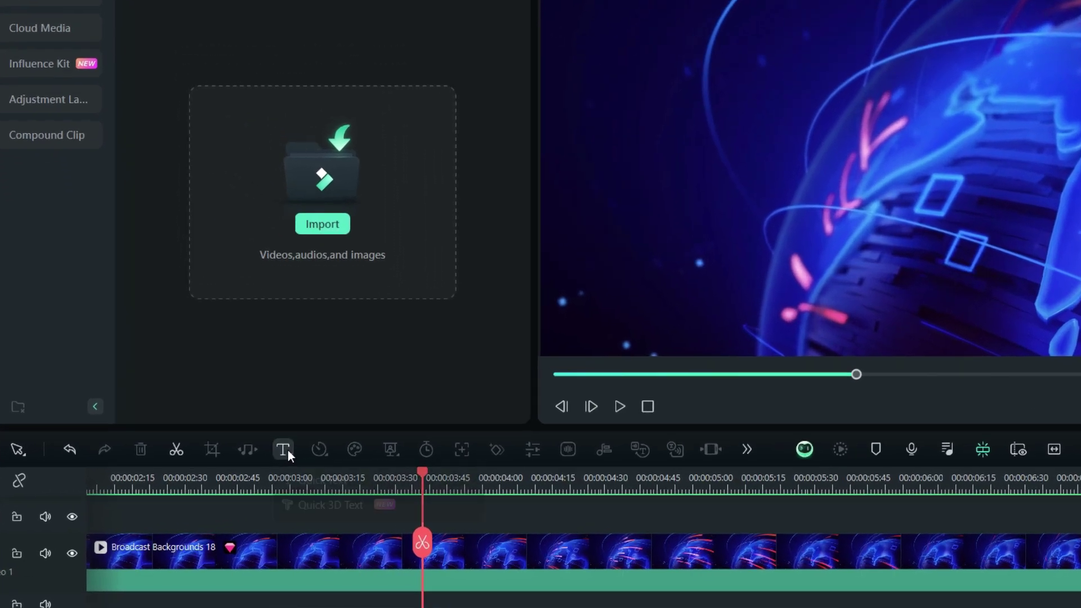
pyautogui.click(258, 476)
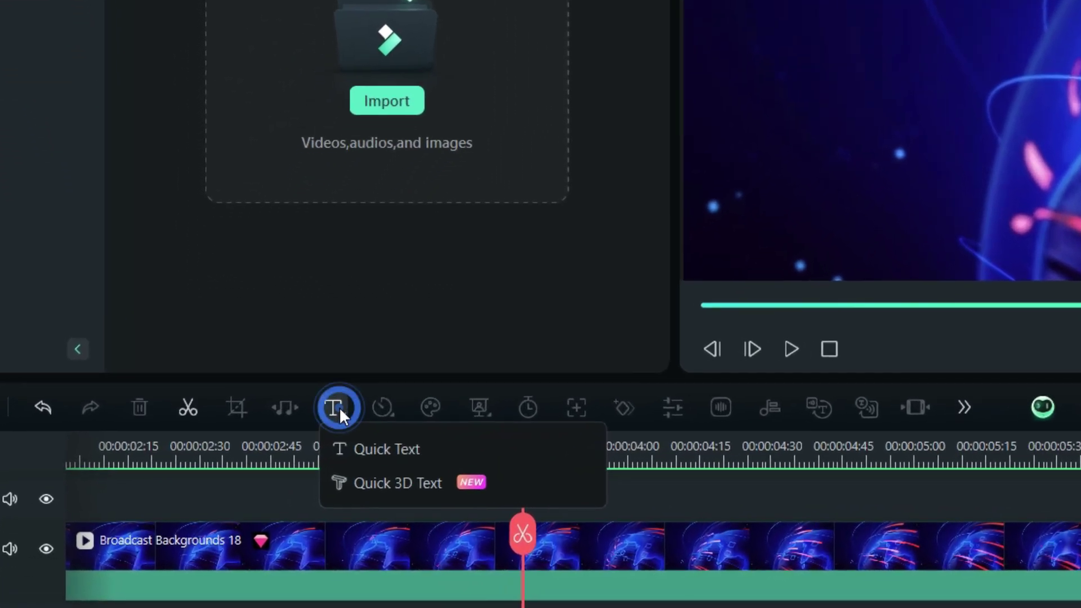
pyautogui.click(376, 480)
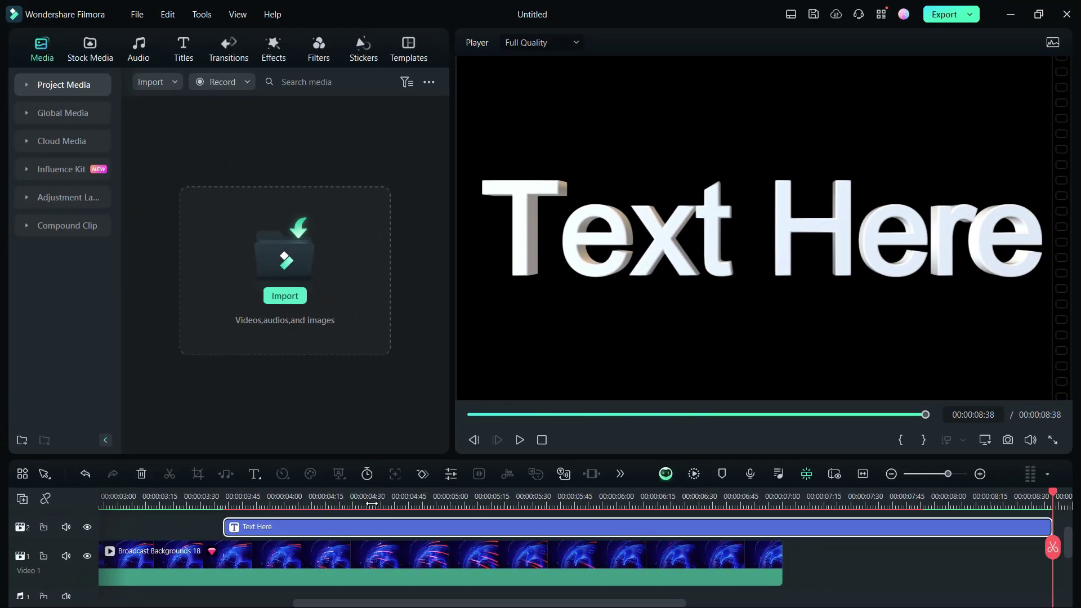
pyautogui.moveTo(1051, 527); pyautogui.dragTo(904, 529)
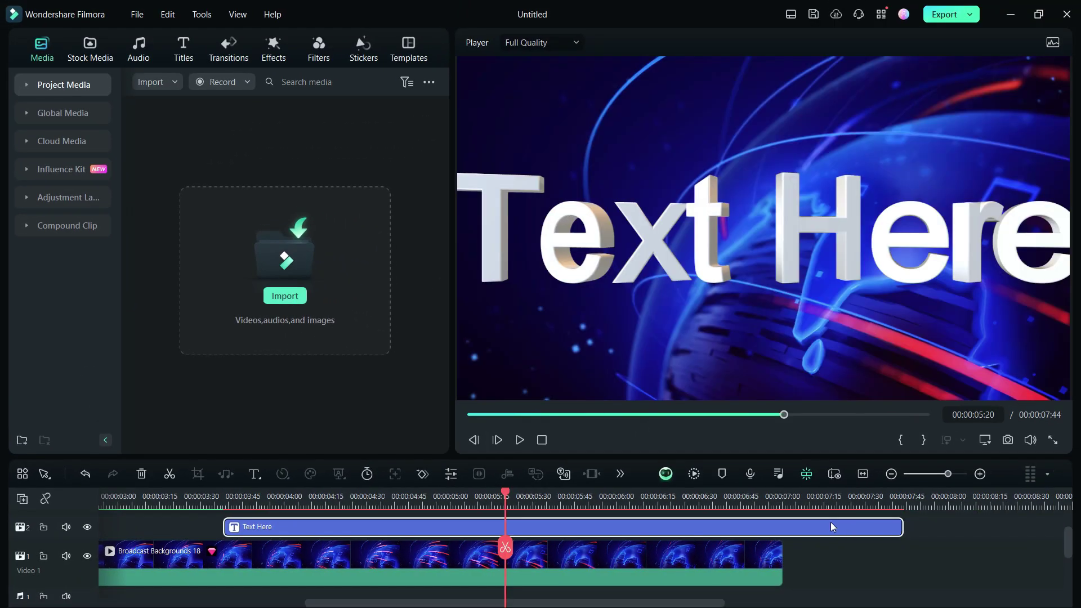
pyautogui.moveTo(807, 528); pyautogui.dragTo(692, 528)
# - Replace the placeholder title text with TUBE MEDIA and reduce its font size
pyautogui.doubleClick(697, 239)
pyautogui.write('TUBE MED')
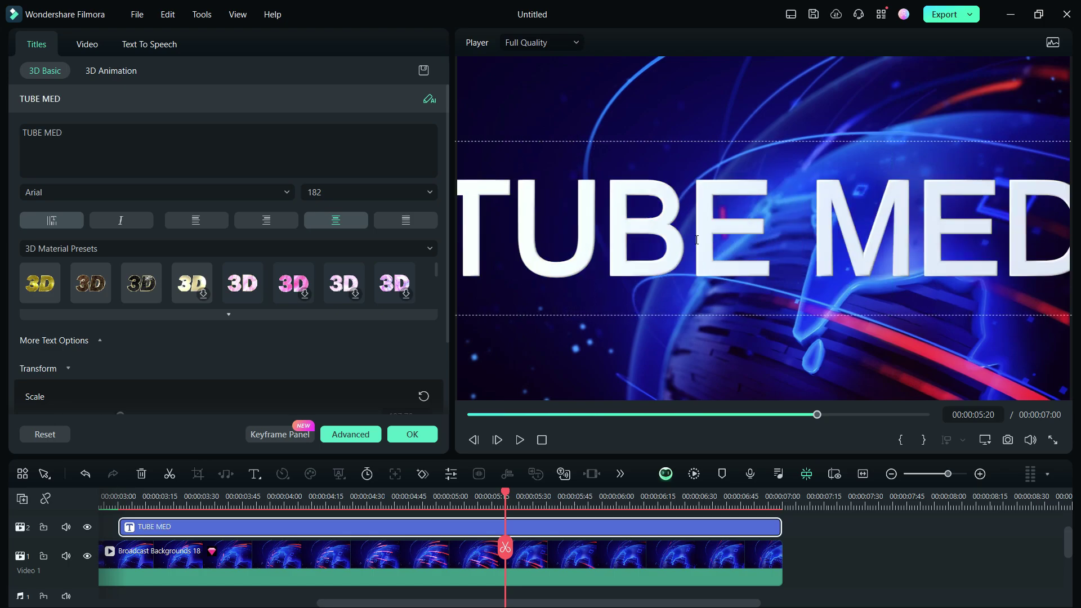
pyautogui.write('IA')
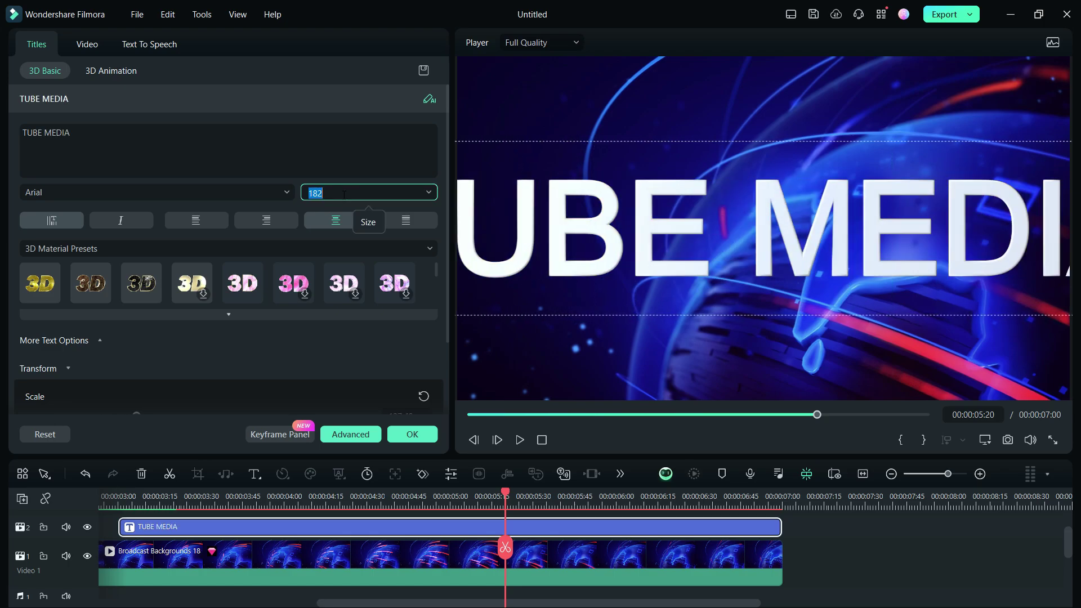
pyautogui.press('Return')
pyautogui.click(510, 250)
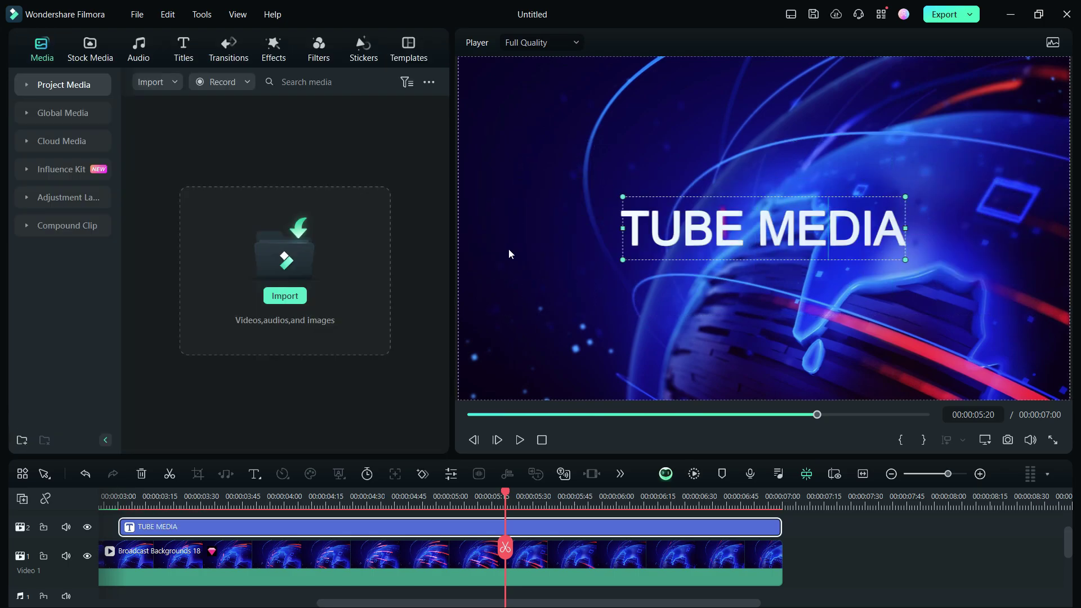
# - Show the player ruler and pull out a vertical guide and a horizontal guide, each at about 200
pyautogui.rightClick(508, 250)
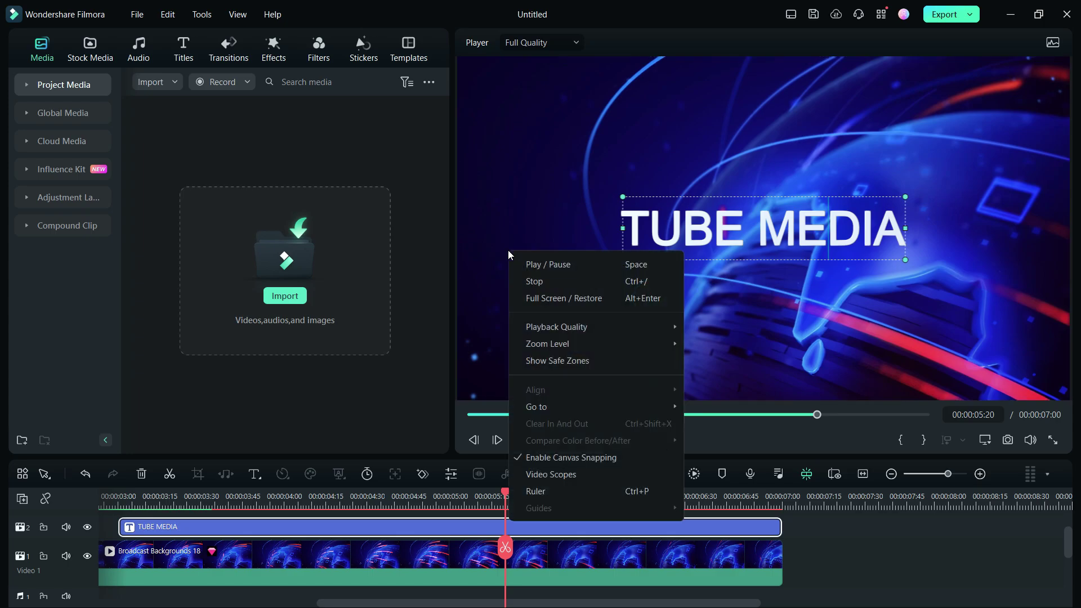
pyautogui.click(544, 494)
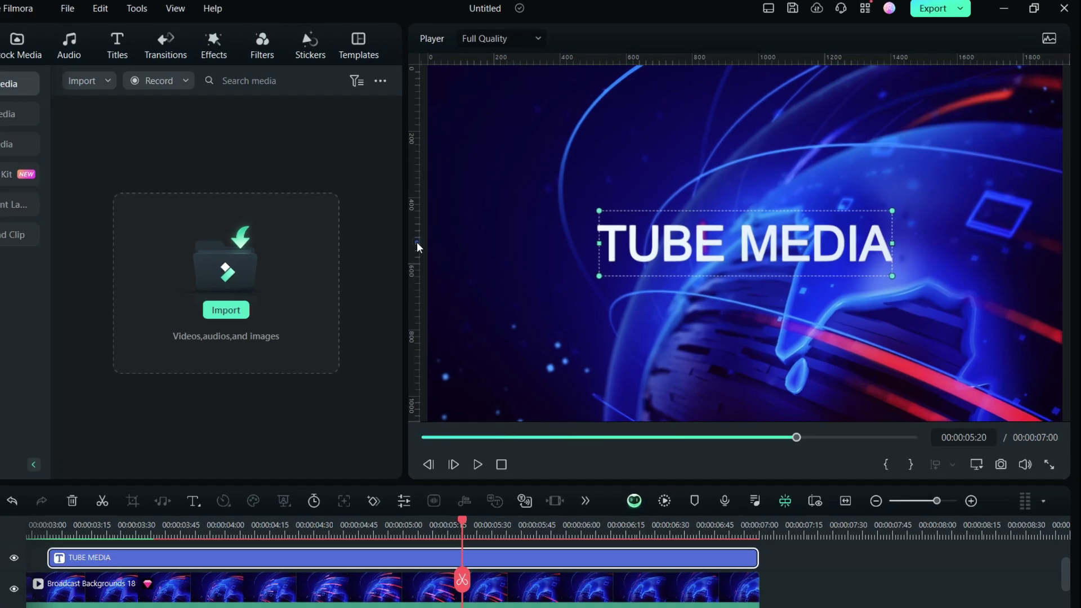
pyautogui.moveTo(462, 232); pyautogui.dragTo(551, 255)
pyautogui.moveTo(333, 316); pyautogui.dragTo(316, 289)
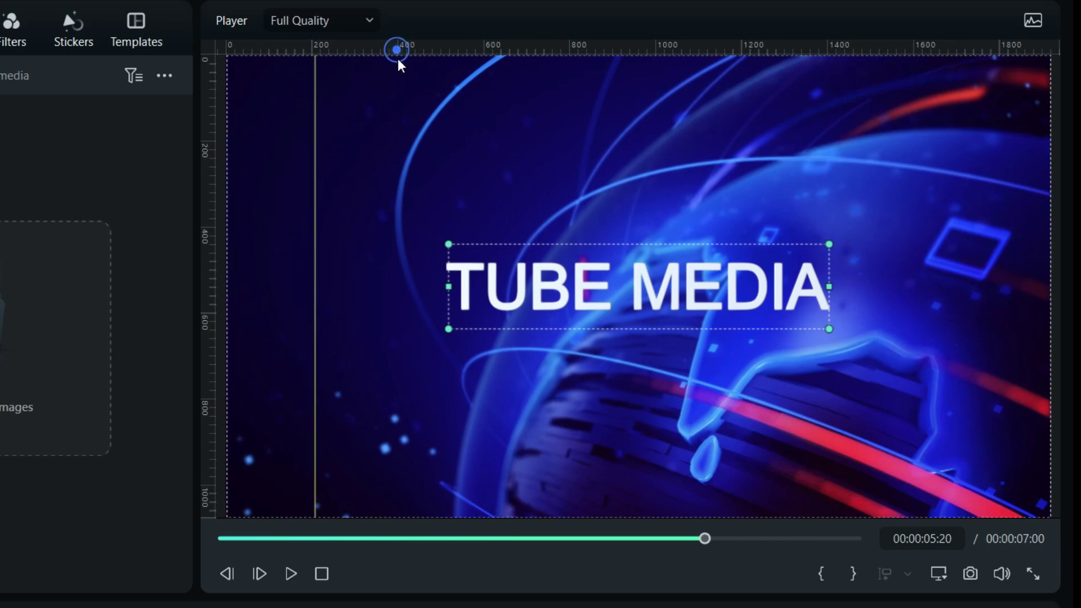
pyautogui.moveTo(398, 61); pyautogui.dragTo(394, 143)
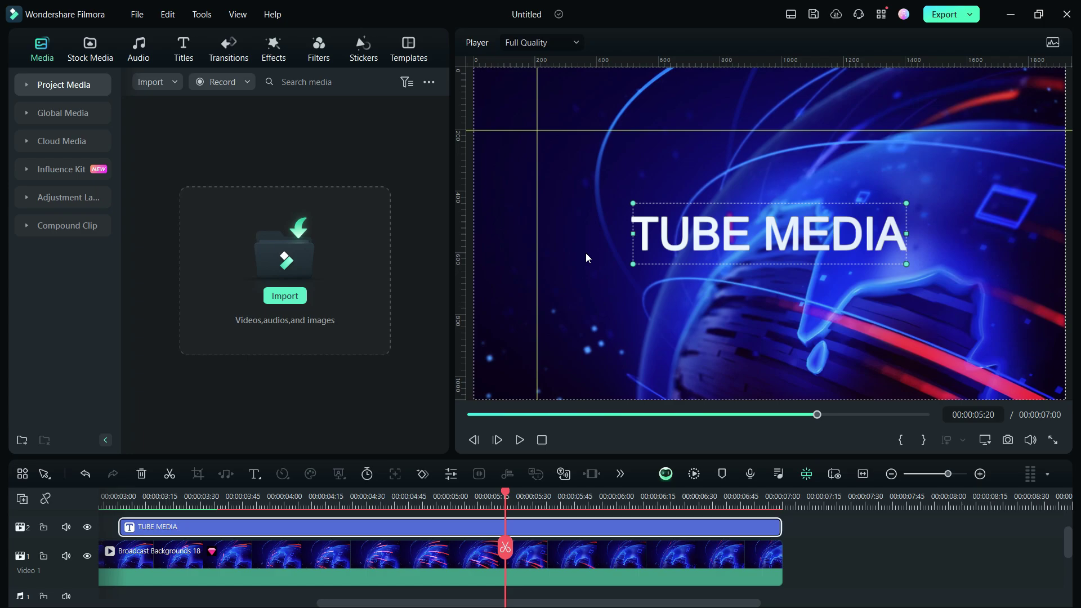
# - Start a new guide and try its colour options, including the custom colour picker and eyedropper, finishing with yellow-green
pyautogui.rightClick(461, 270)
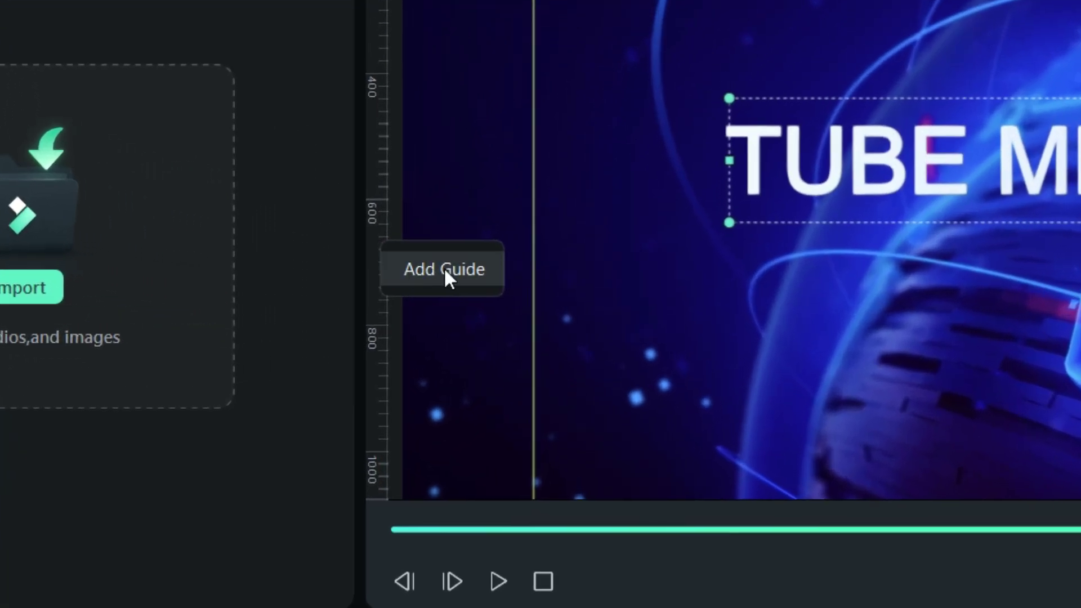
pyautogui.rightClick(650, 290)
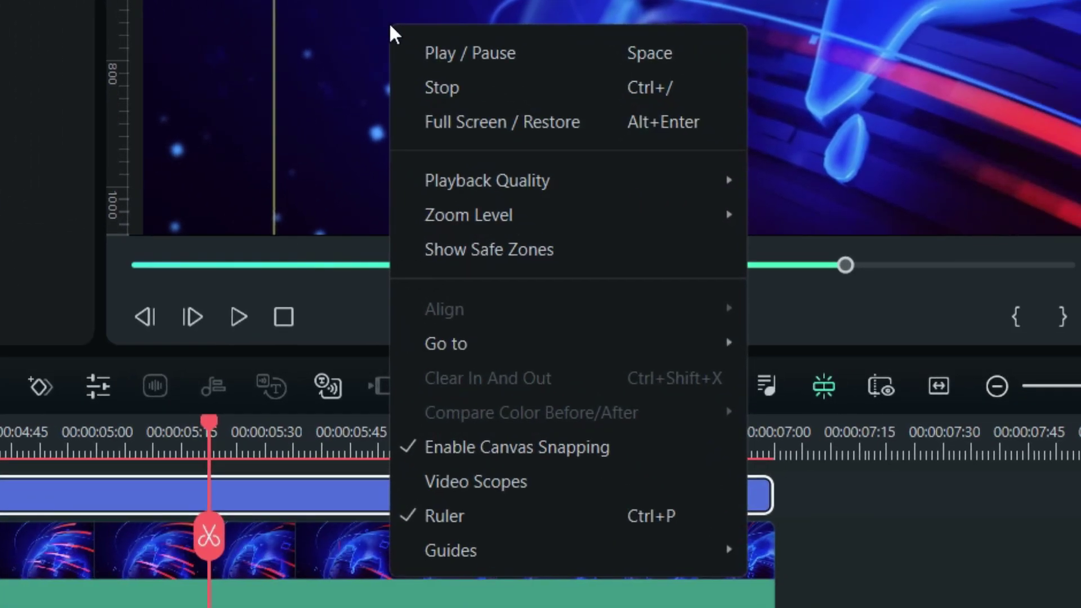
pyautogui.moveTo(478, 553)
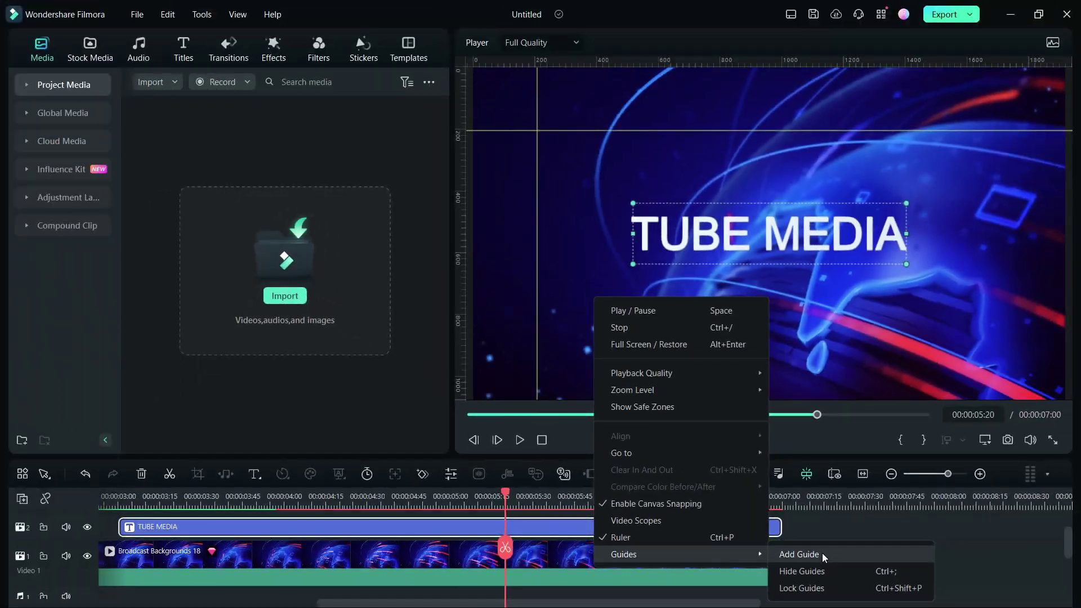
pyautogui.click(862, 551)
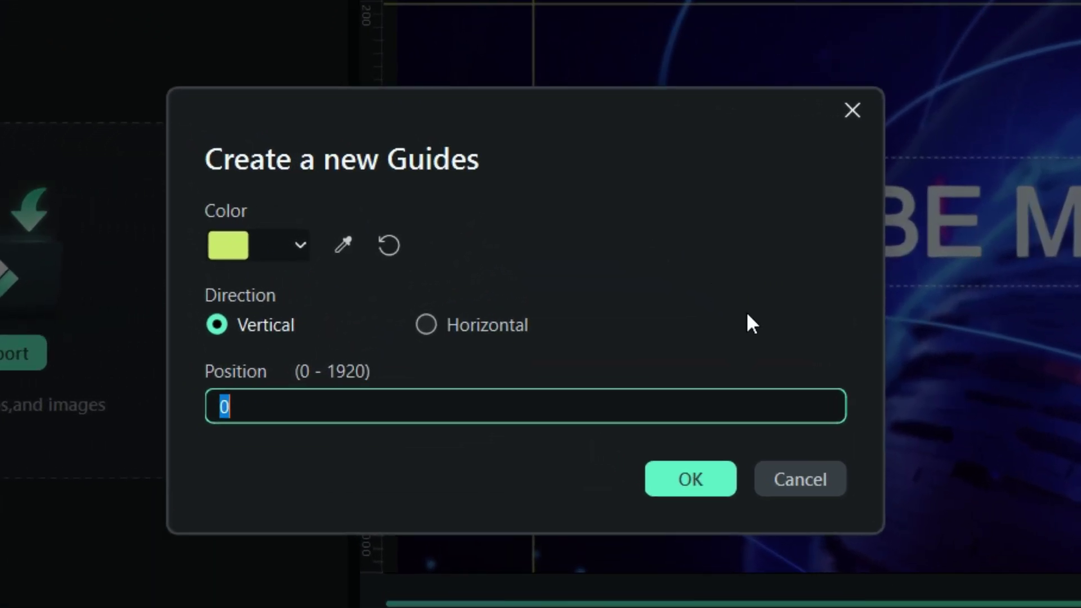
pyautogui.click(427, 245)
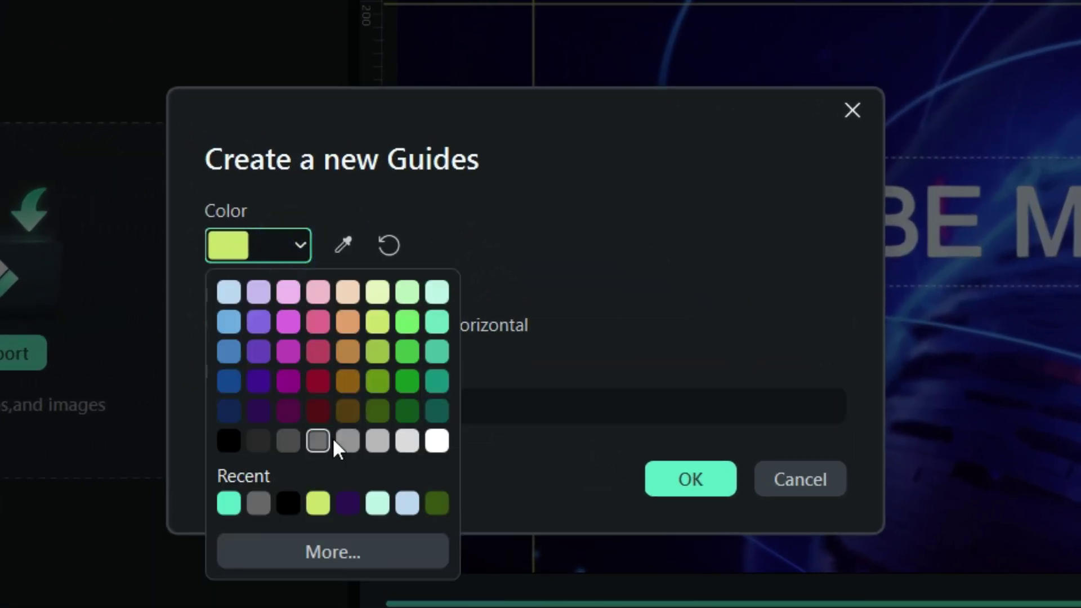
pyautogui.click(316, 556)
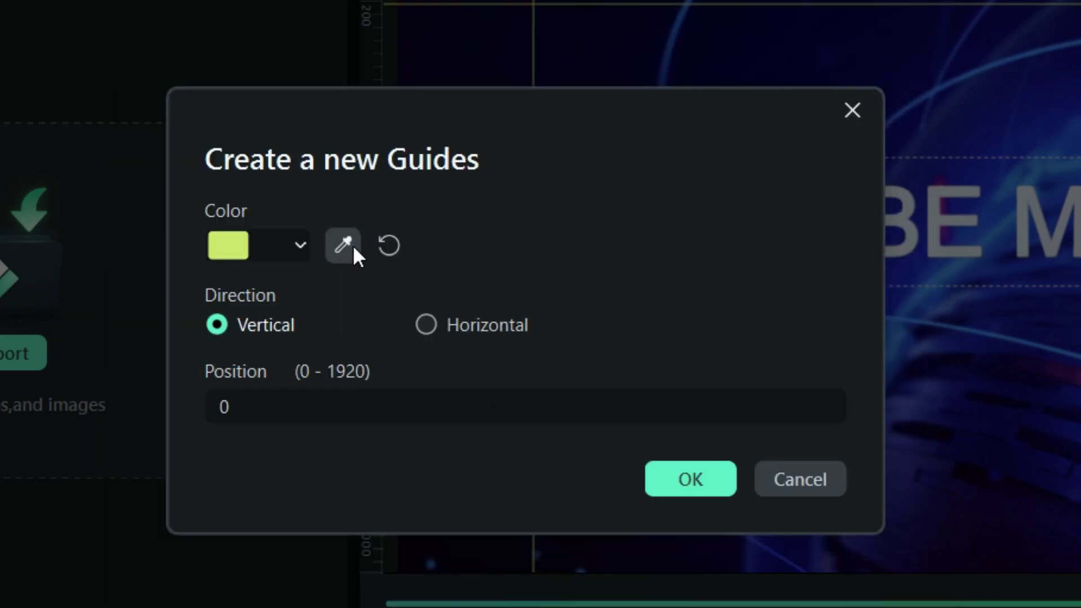
pyautogui.click(353, 245)
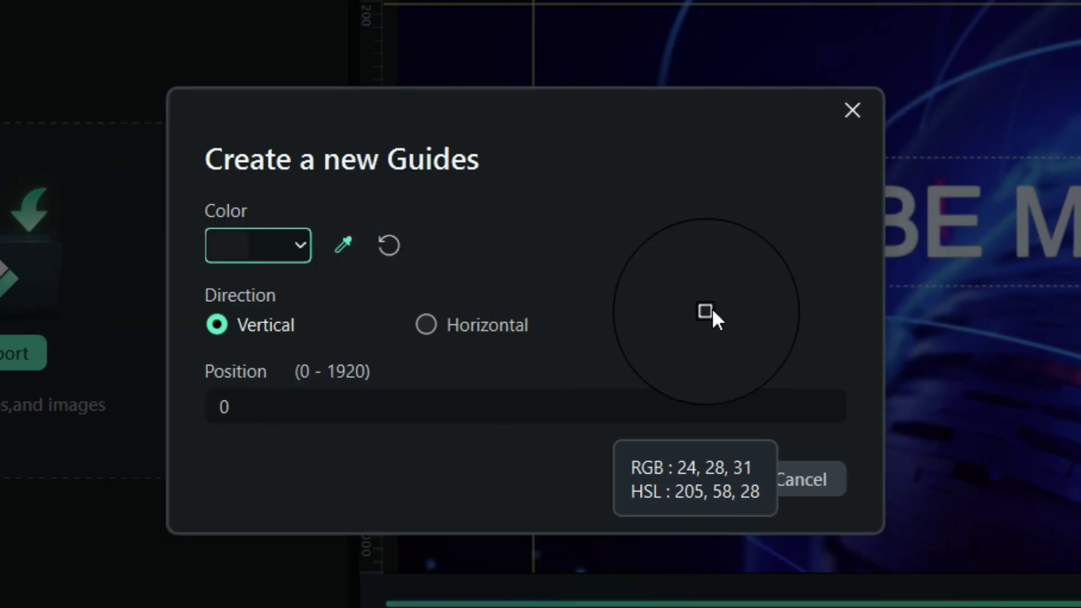
pyautogui.press('Escape')
pyautogui.click(296, 251)
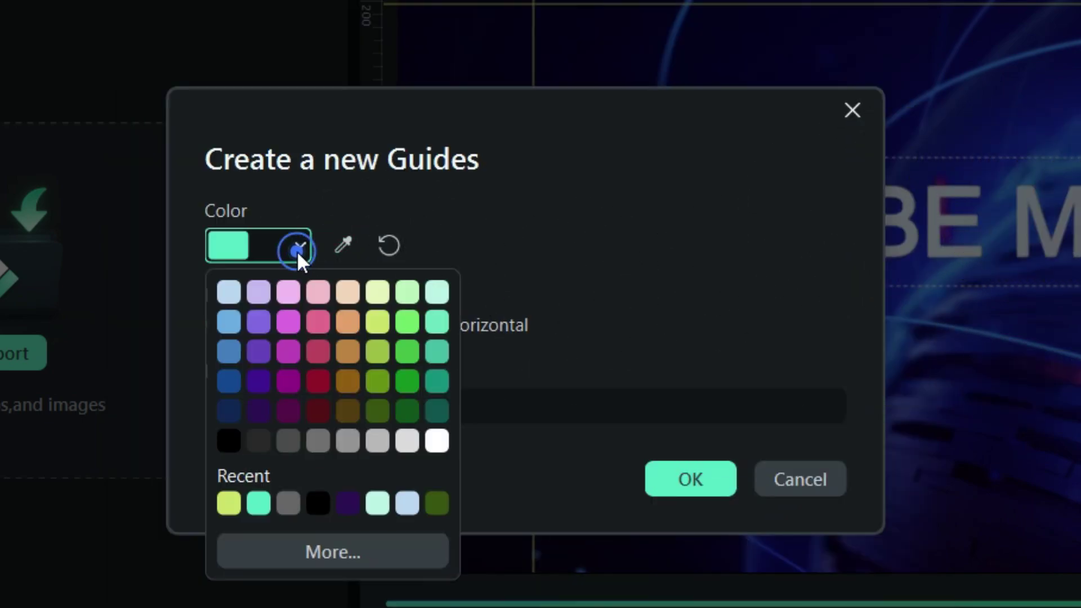
pyautogui.click(228, 510)
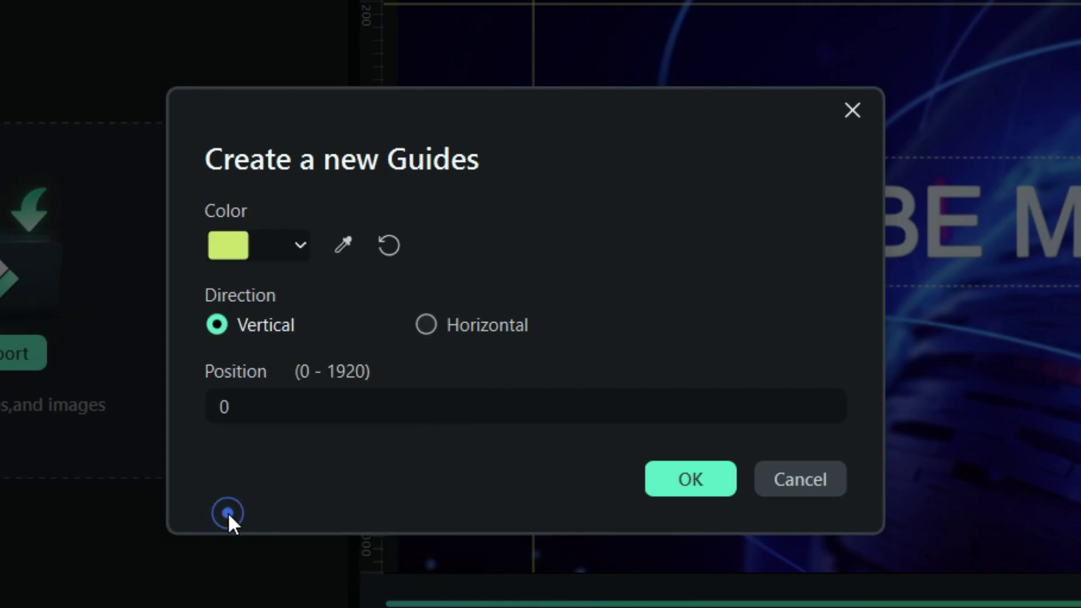
# - Create the new guide with vertical direction at position 200
pyautogui.click(427, 324)
pyautogui.click(217, 325)
pyautogui.click(273, 408)
pyautogui.write('200')
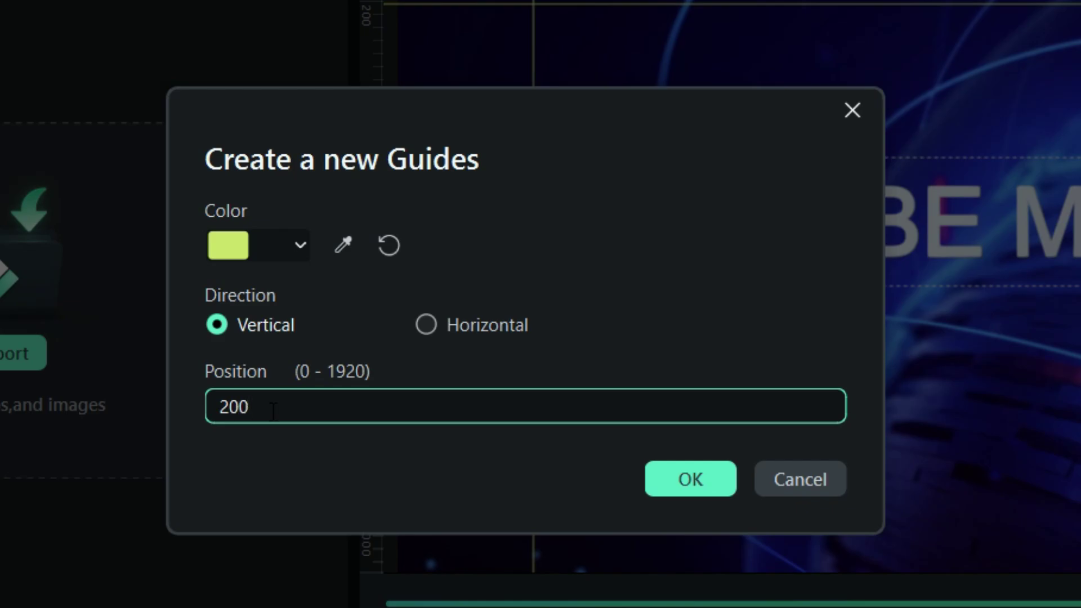
pyautogui.click(686, 479)
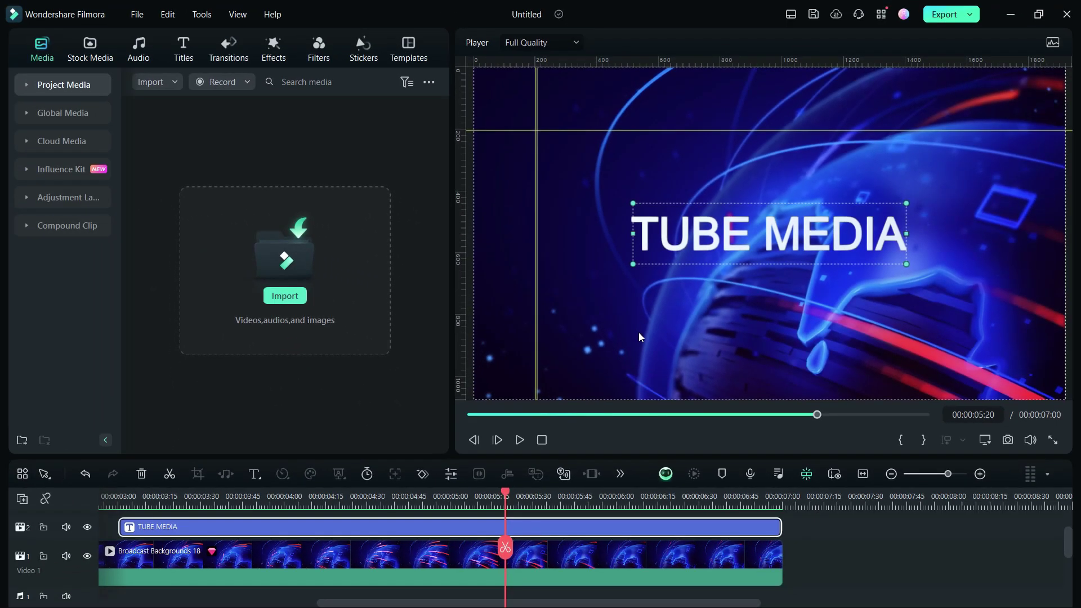
# - Move one of the overlapping vertical guides to about 330 and delete it
pyautogui.moveTo(538, 251); pyautogui.dragTo(576, 253)
pyautogui.rightClick(577, 254)
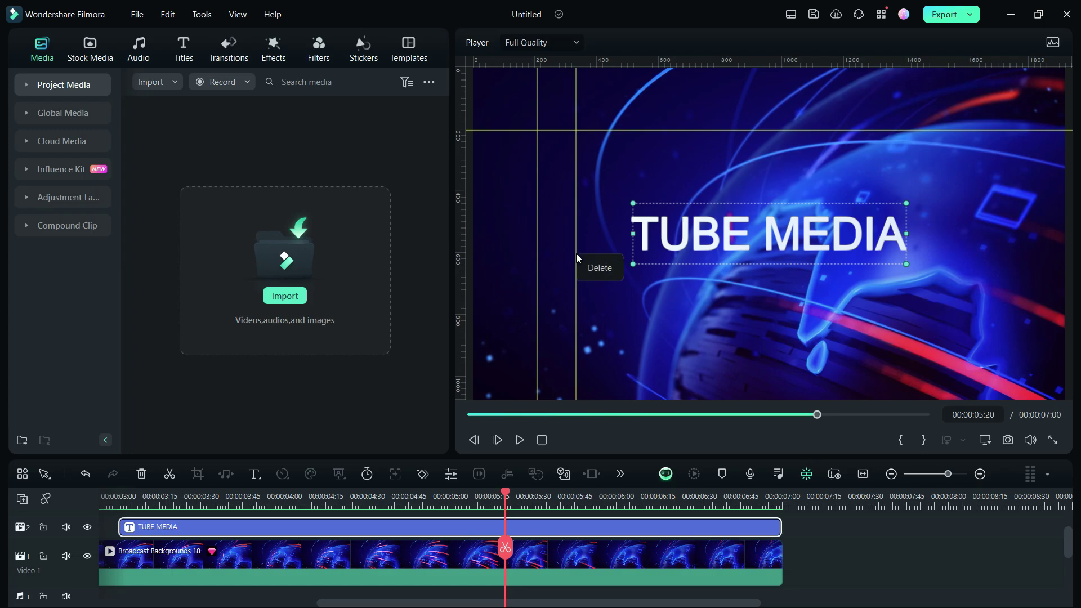
pyautogui.click(602, 273)
# - Shift the hand-placed horizontal guide slightly lower and delete it
pyautogui.moveTo(620, 131); pyautogui.dragTo(621, 141)
pyautogui.rightClick(621, 141)
pyautogui.click(633, 158)
# - Create a new yellow-green horizontal guide at about 200 using the guide settings
pyautogui.rightClick(584, 210)
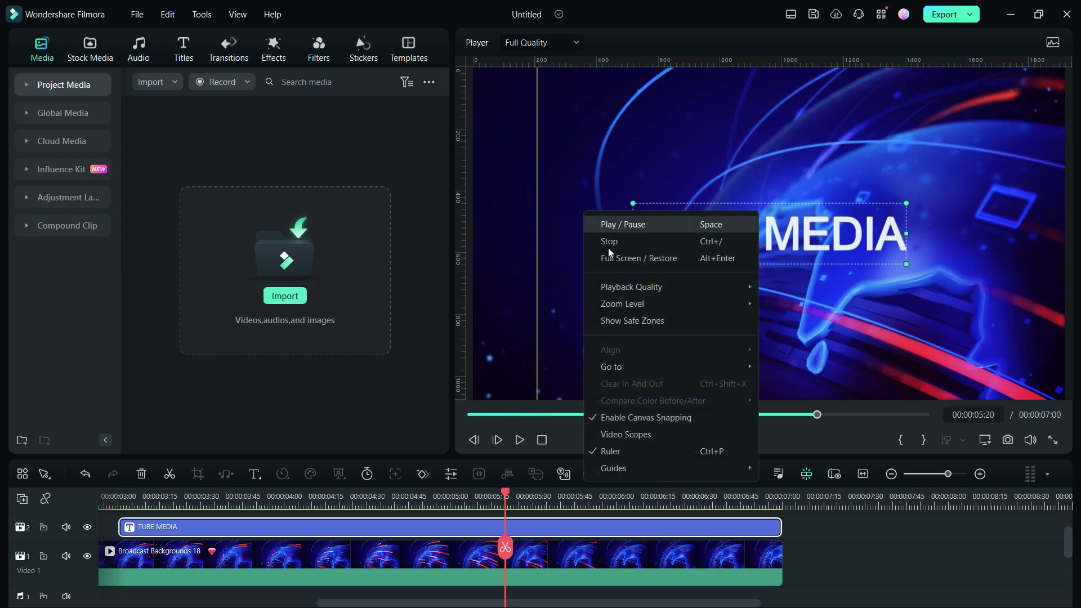
pyautogui.moveTo(612, 465)
pyautogui.click(772, 463)
pyautogui.click(486, 283)
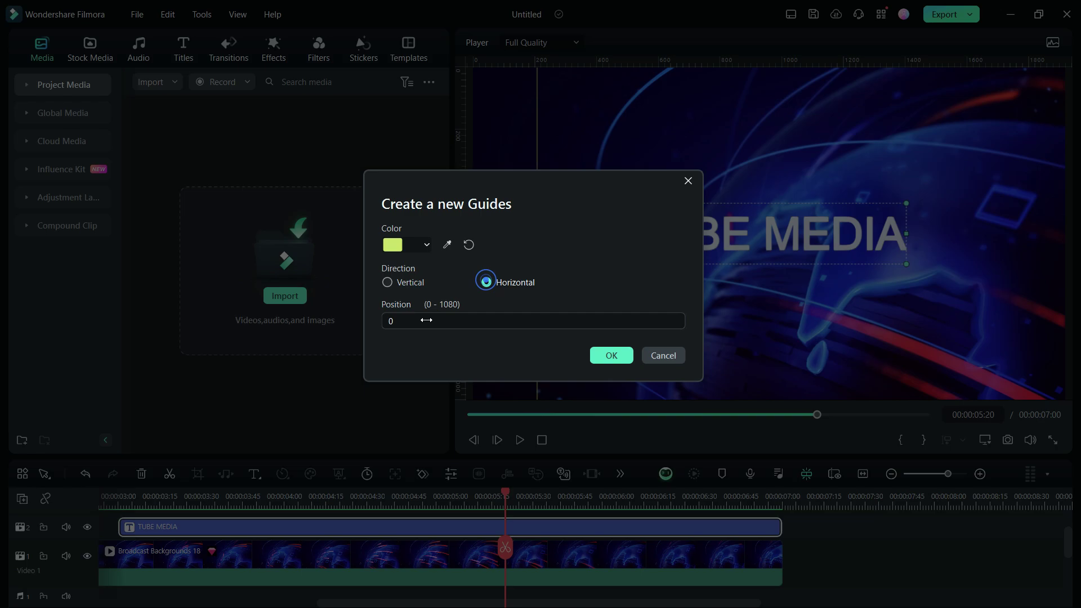
pyautogui.click(421, 320)
pyautogui.click(601, 354)
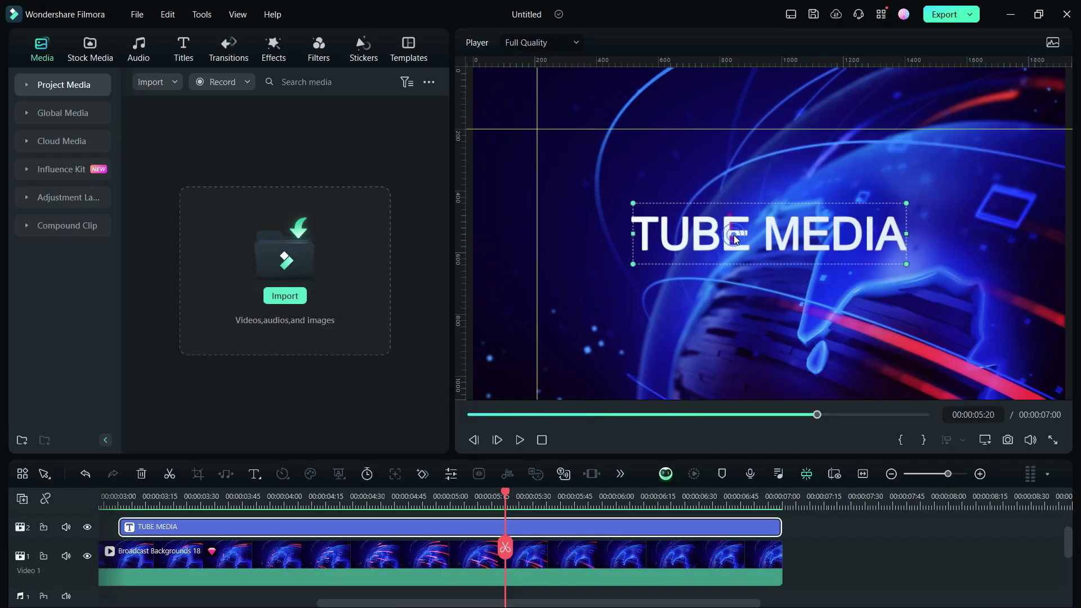
# - Align the TUBE MEDIA title's upper-left corner with the guides' intersection and adjust its size from the opposite corner
pyautogui.moveTo(735, 235); pyautogui.dragTo(650, 156)
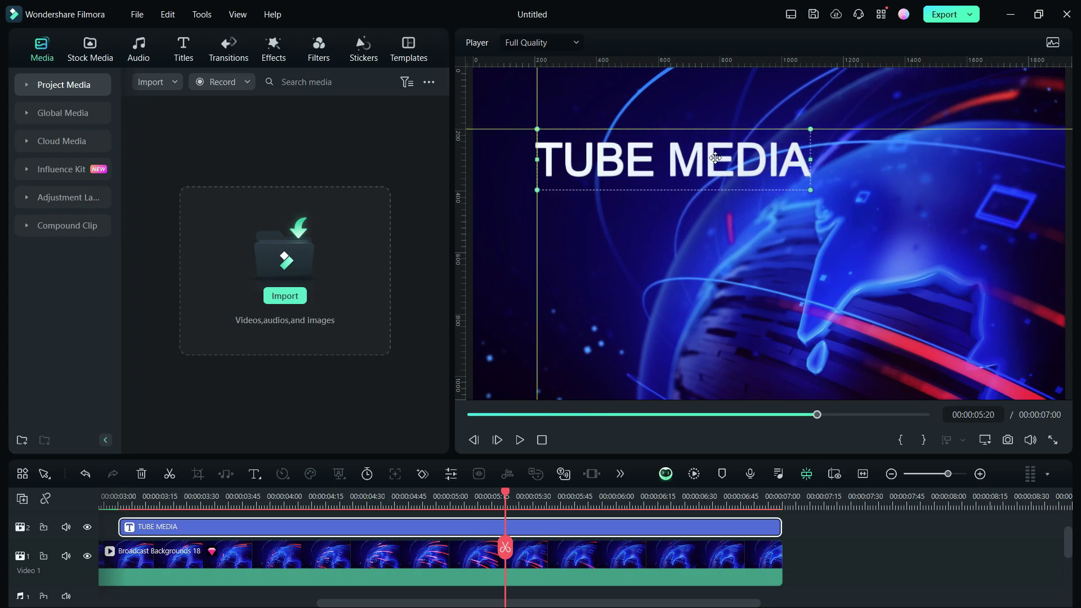
pyautogui.moveTo(811, 190); pyautogui.dragTo(786, 173)
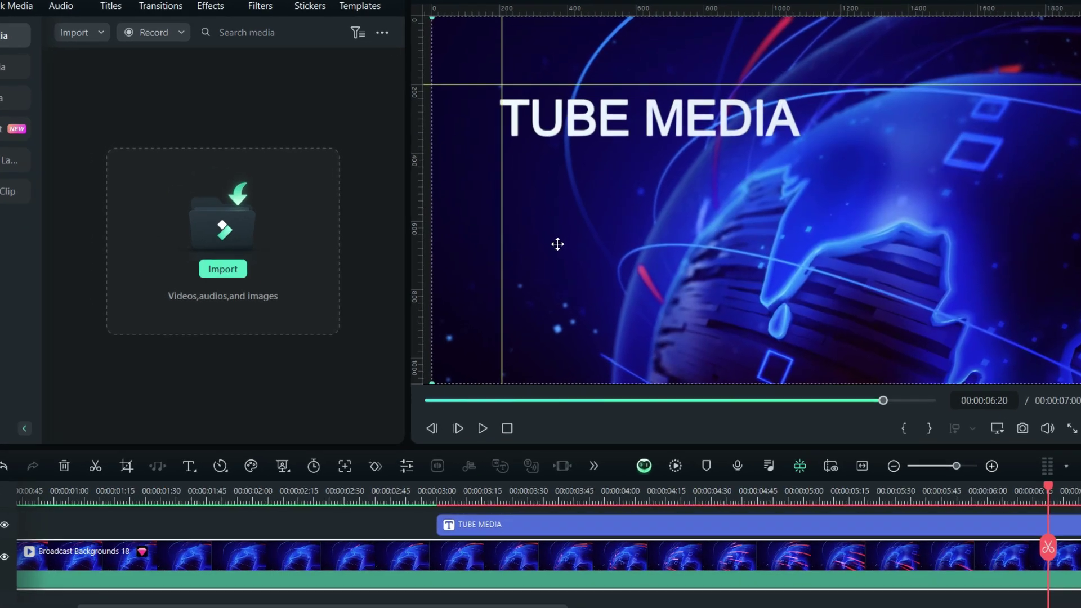
# - Hide the guides in the player preview
pyautogui.rightClick(568, 268)
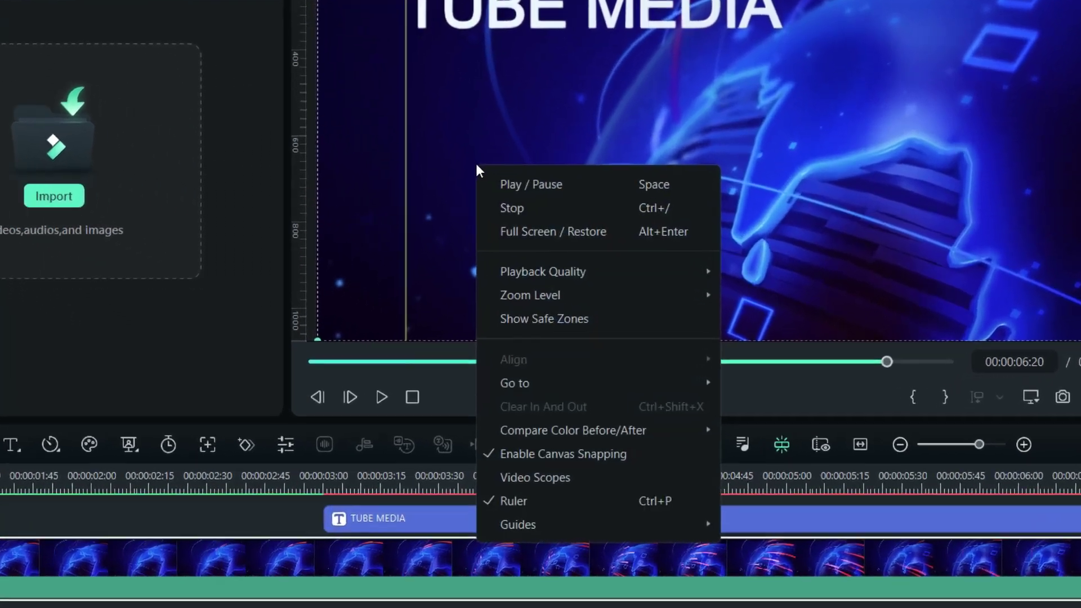
pyautogui.moveTo(444, 518)
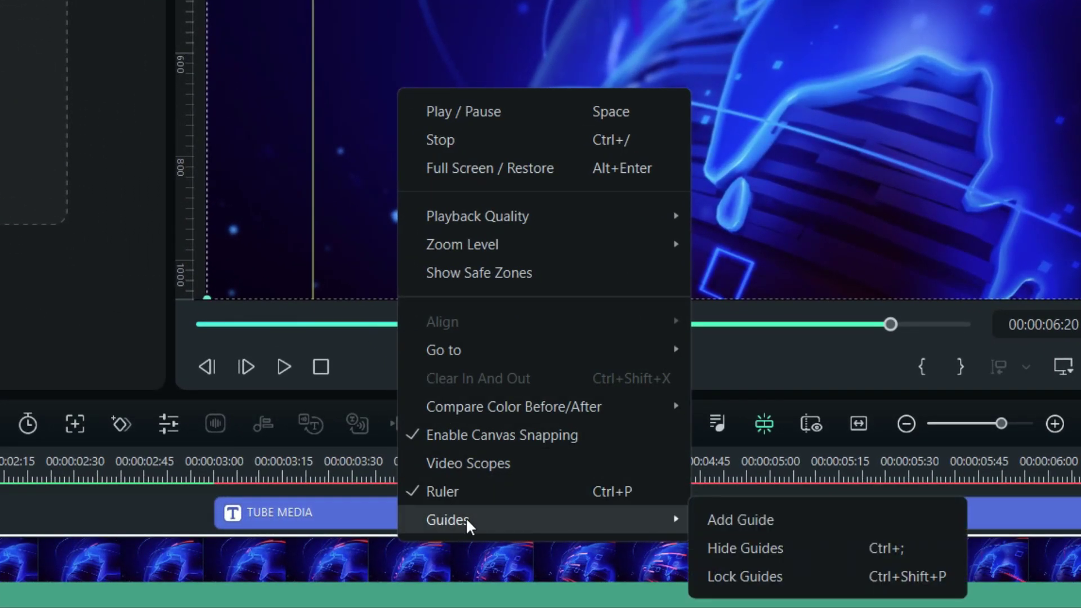
pyautogui.click(745, 546)
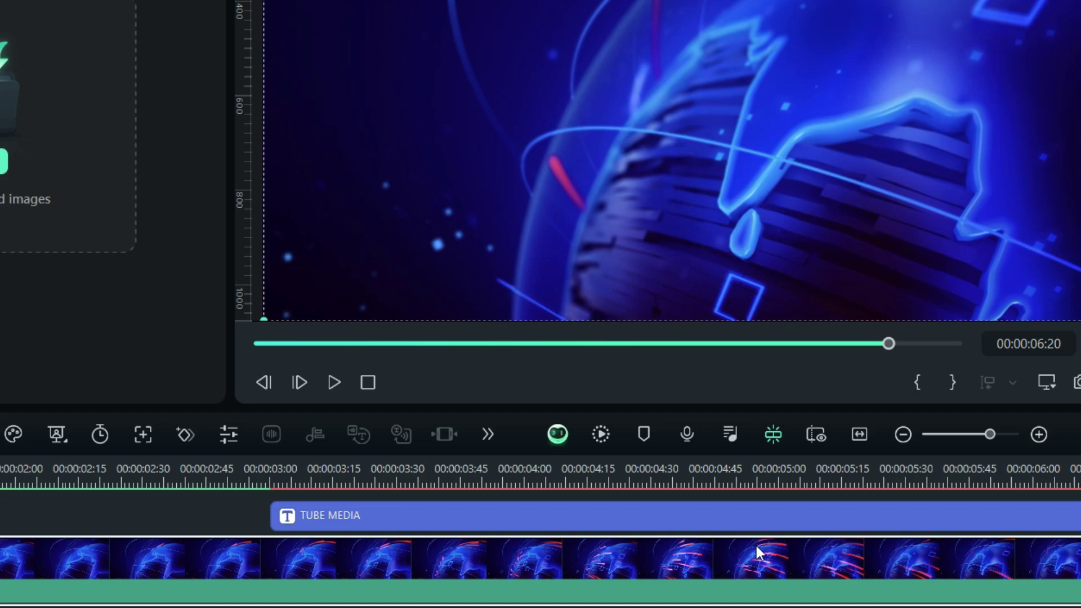
# - Lock the guides in the player preview
pyautogui.rightClick(608, 242)
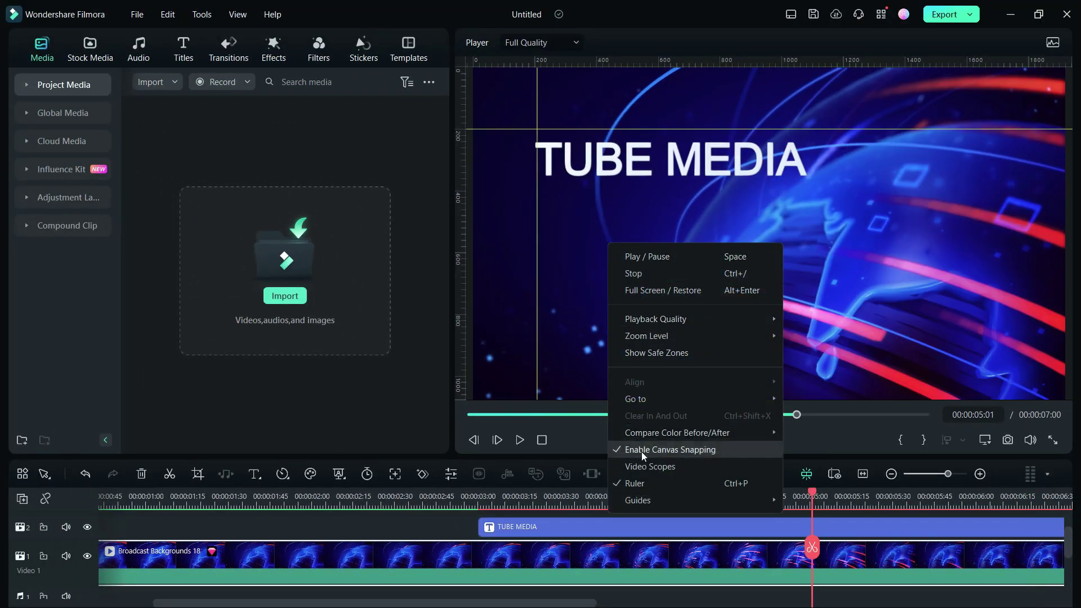
pyautogui.moveTo(639, 500)
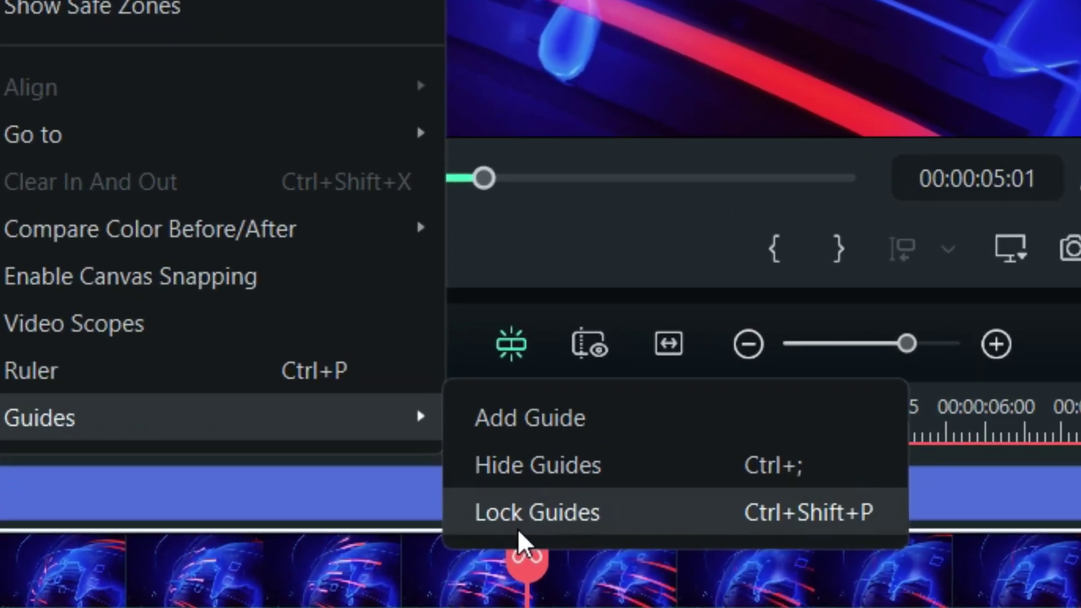
pyautogui.click(575, 529)
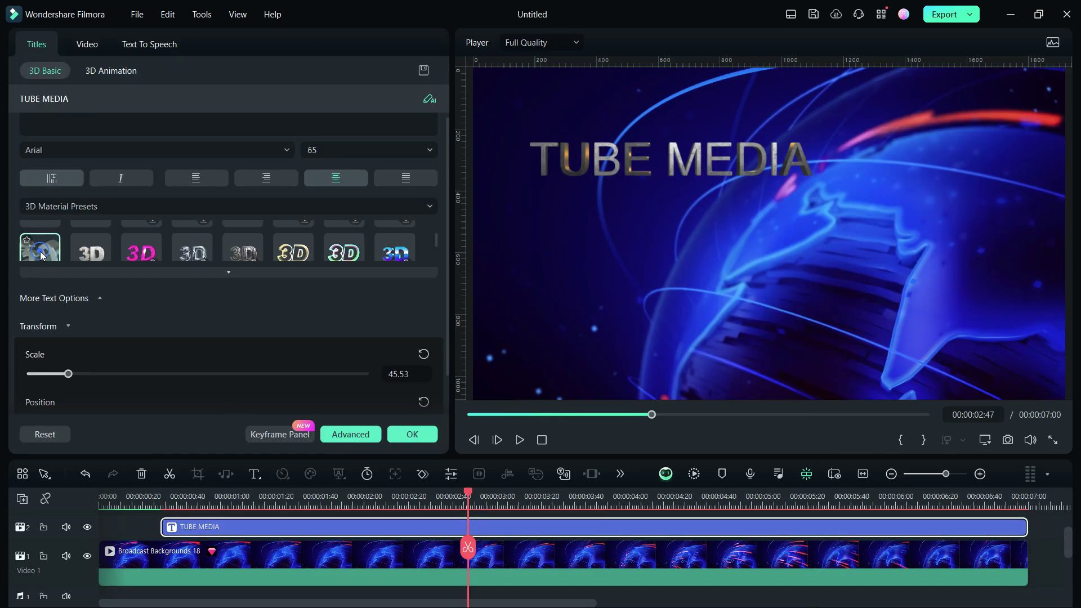
# - Apply a silver metallic 3D material preset to the TUBE MEDIA title
pyautogui.click(41, 253)
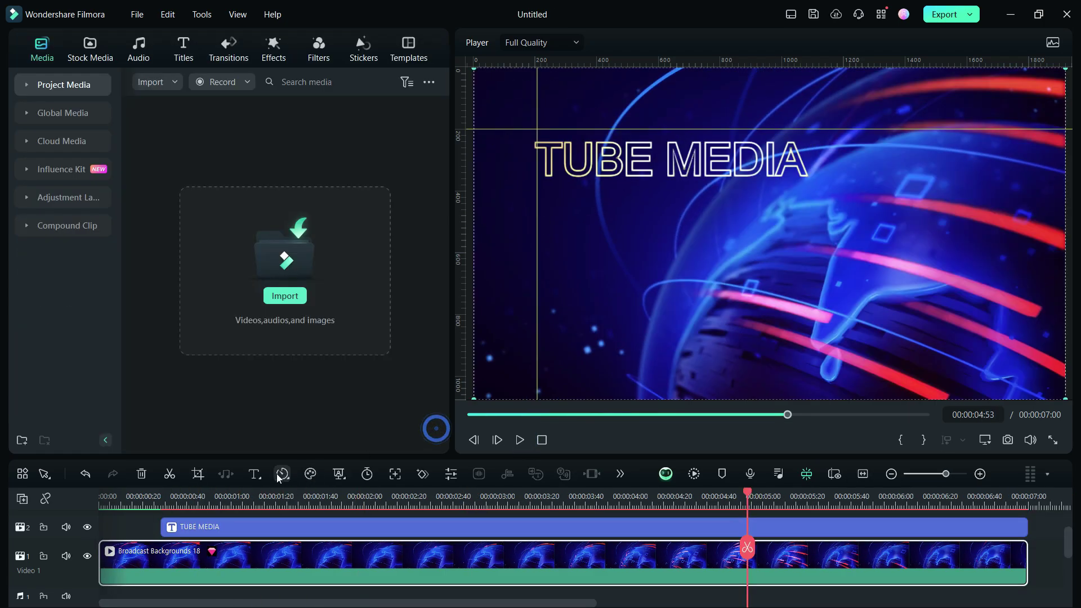
# - Add a quick text title reading "Tutorials" and bring it up beneath the TUBE MEDIA title in the preview
pyautogui.click(256, 476)
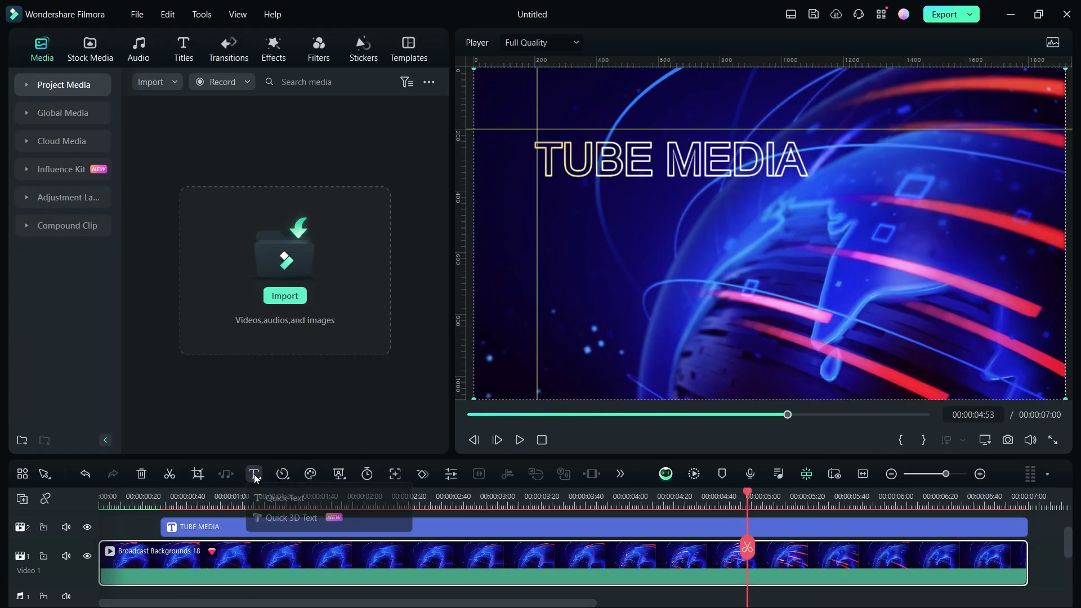
pyautogui.click(265, 496)
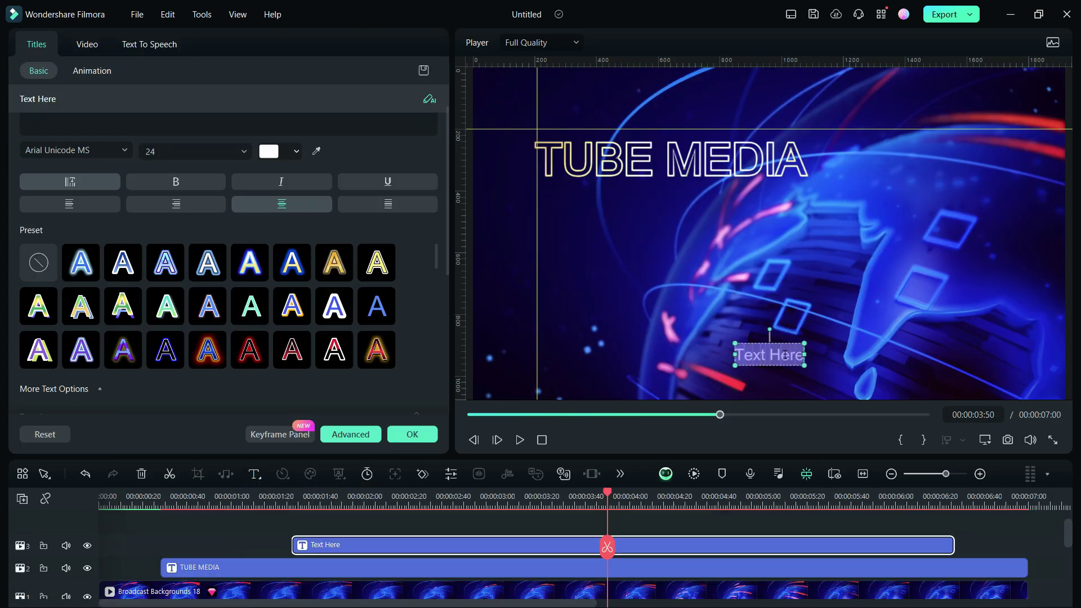
pyautogui.write('Tut')
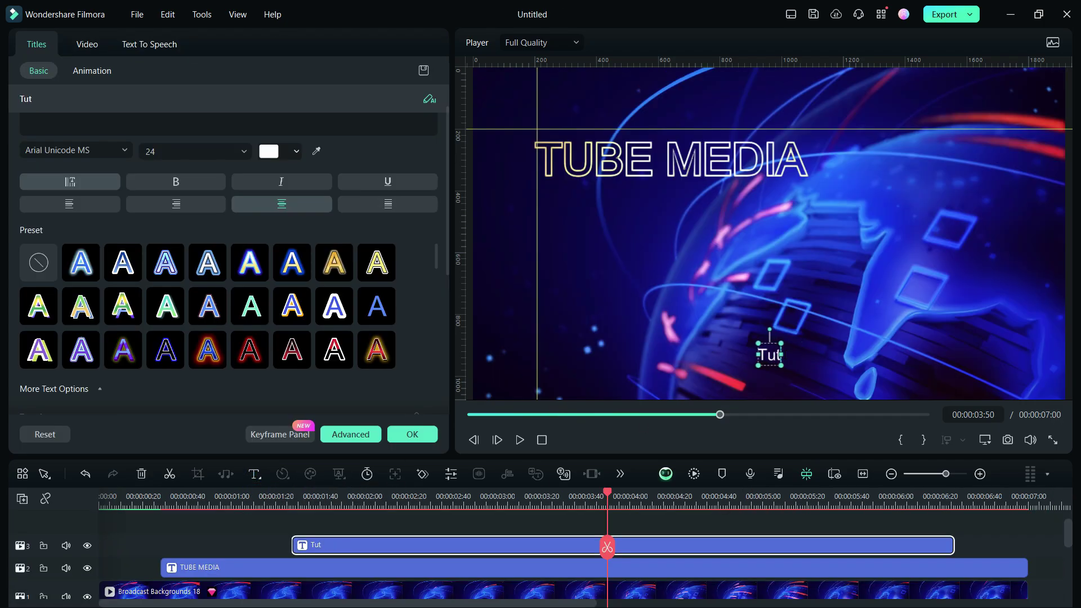
pyautogui.write('orials')
pyautogui.moveTo(793, 371); pyautogui.dragTo(647, 229)
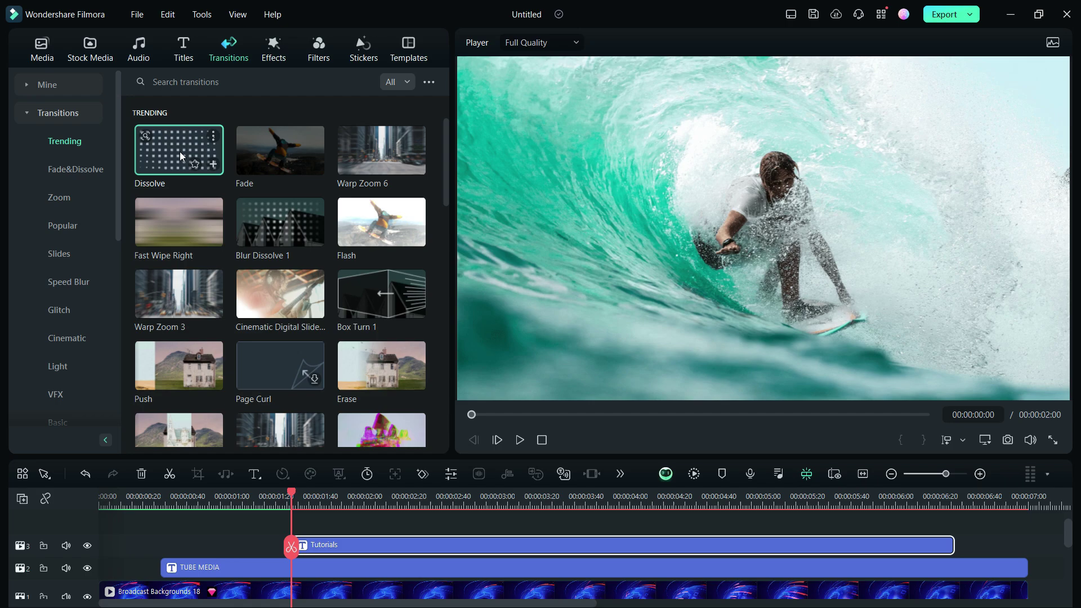
# - Add a transition to the start of the Tutorials title and adjust its duration on the timeline
pyautogui.moveTo(179, 150); pyautogui.dragTo(300, 542)
pyautogui.moveTo(556, 552); pyautogui.dragTo(374, 552)
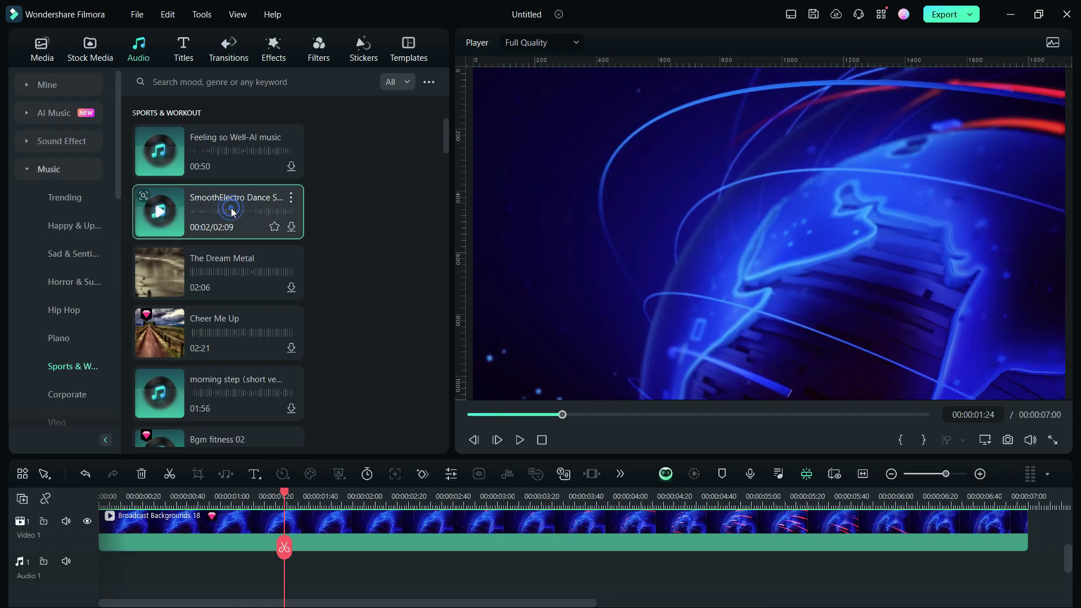
# - Add the SmoothElectro Dance Sports music to the audio track and shift it to start with the TUBE MEDIA title
pyautogui.moveTo(233, 211); pyautogui.dragTo(164, 586)
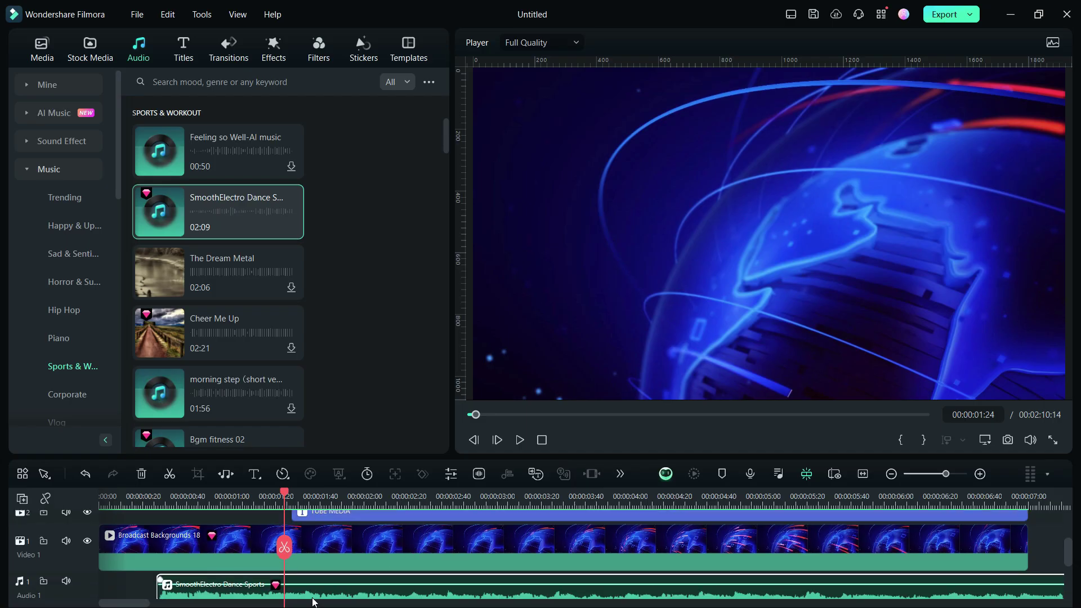
pyautogui.moveTo(314, 601); pyautogui.dragTo(454, 584)
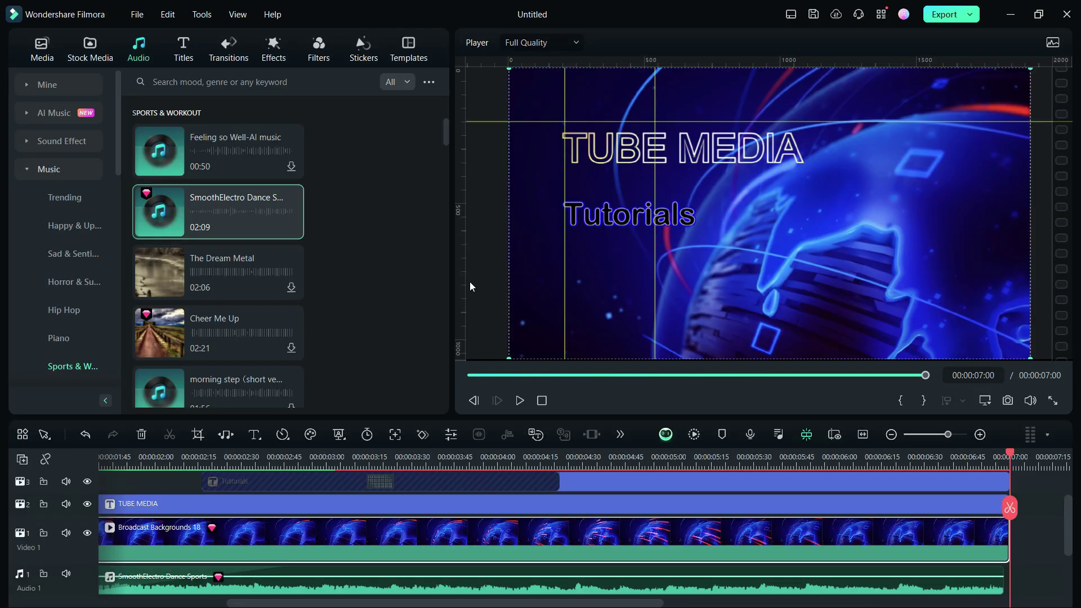
# - Pull a vertical guide from the ruler to about 1400 and a horizontal guide into the lower half of the preview
pyautogui.moveTo(460, 286); pyautogui.dragTo(898, 286)
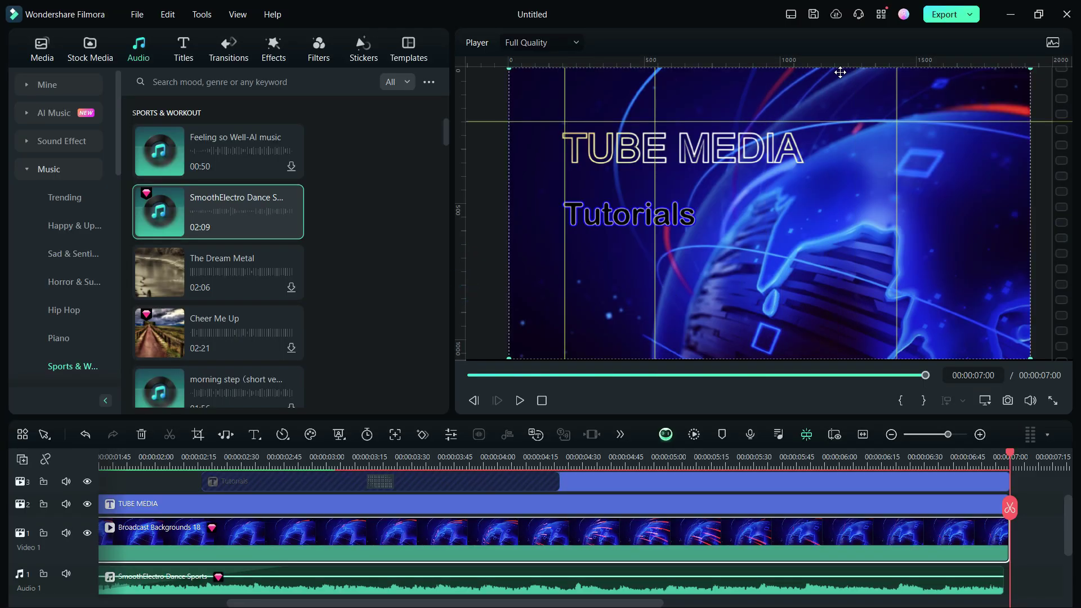
pyautogui.moveTo(839, 63); pyautogui.dragTo(860, 248)
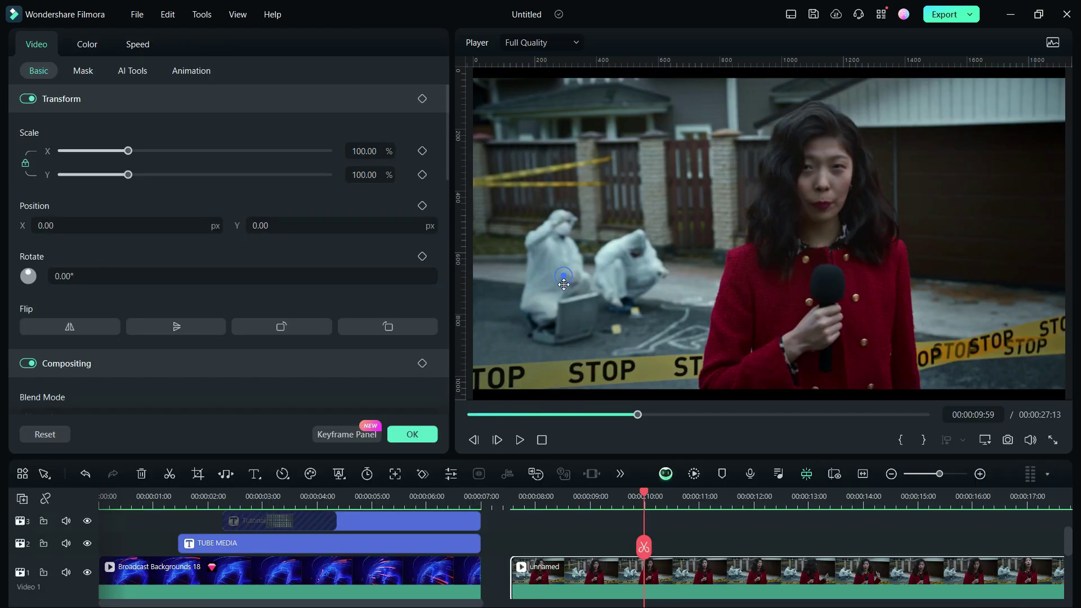
# - Frame a rectangle over the reporter clip with vertical guides at about 215 and 730 and horizontal guides at about 150 and 450
pyautogui.click(564, 284)
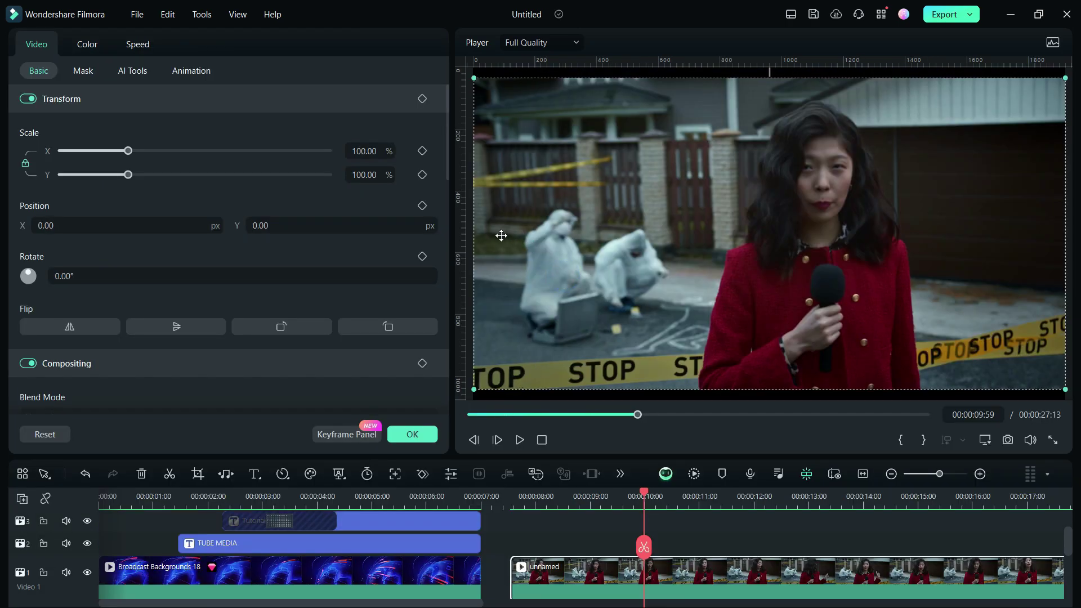
pyautogui.moveTo(464, 231); pyautogui.dragTo(558, 246)
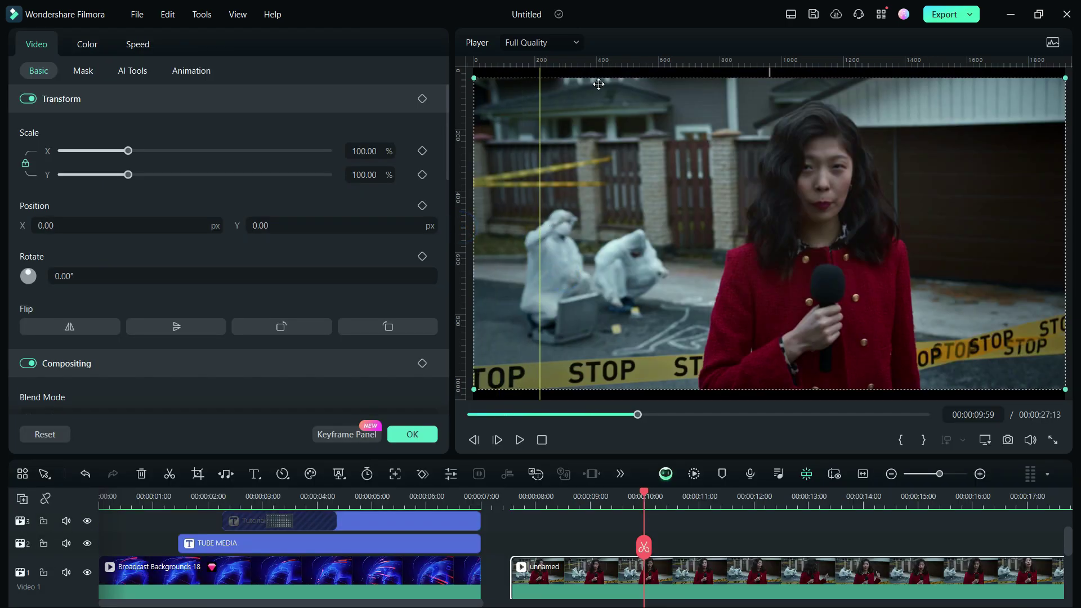
pyautogui.moveTo(603, 60); pyautogui.dragTo(640, 224)
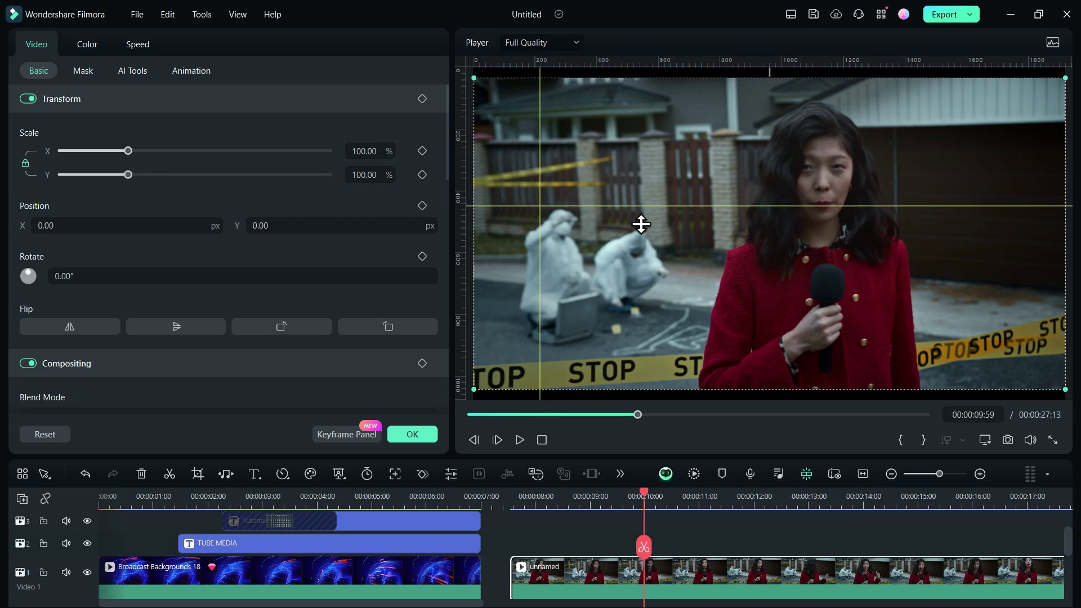
pyautogui.moveTo(648, 63); pyautogui.dragTo(610, 125)
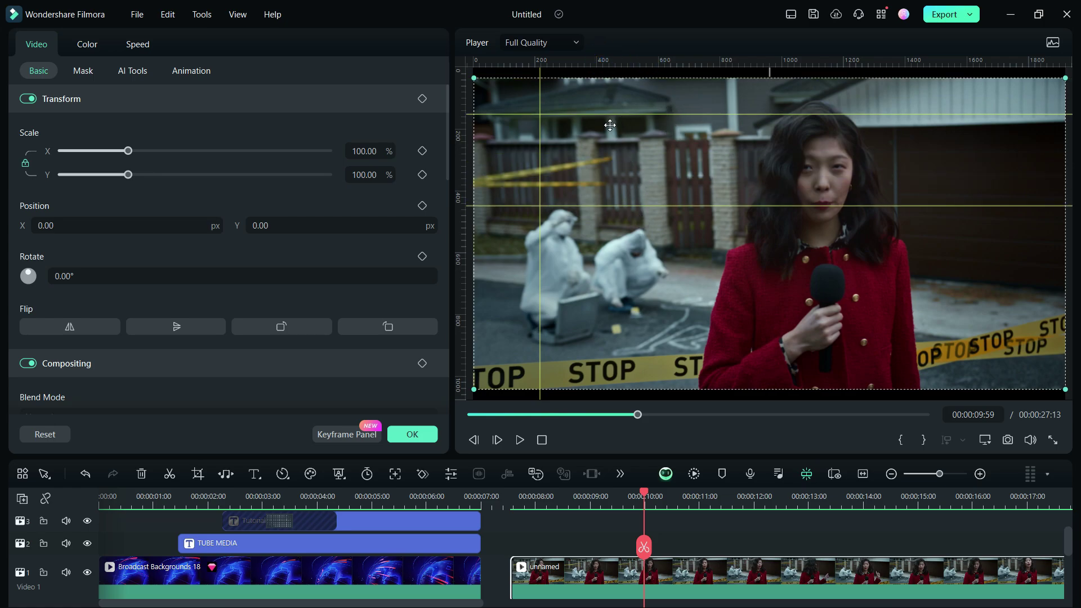
pyautogui.moveTo(461, 170); pyautogui.dragTo(698, 208)
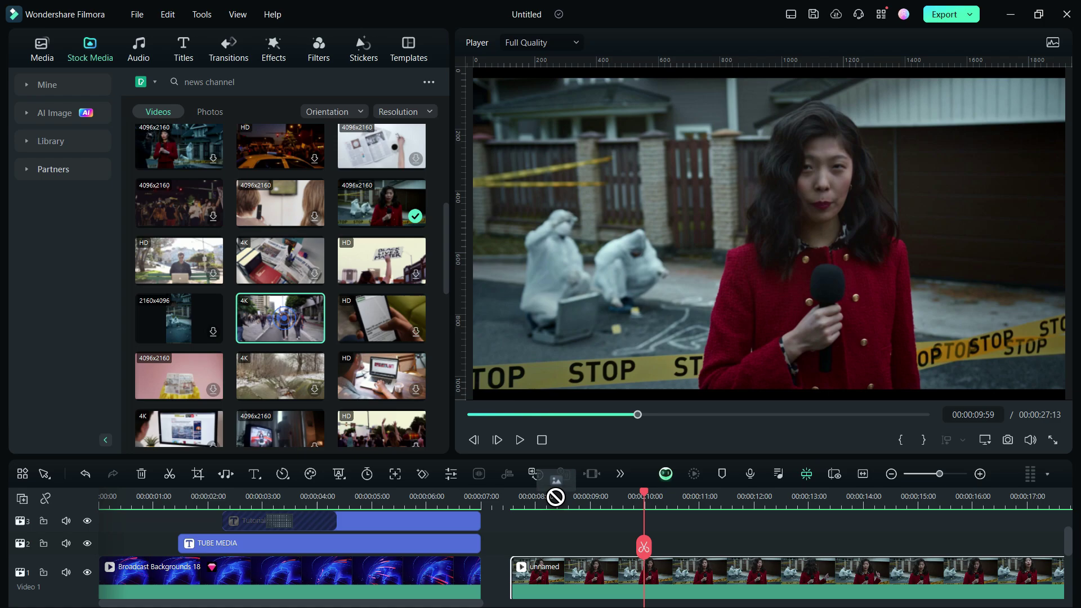
# - Overlay the street march clip above the reporter footage at 10 seconds and fit its picture between the guides at 26.65% scale
pyautogui.moveTo(552, 495); pyautogui.dragTo(644, 579)
pyautogui.click(697, 495)
pyautogui.moveTo(488, 85); pyautogui.dragTo(526, 120)
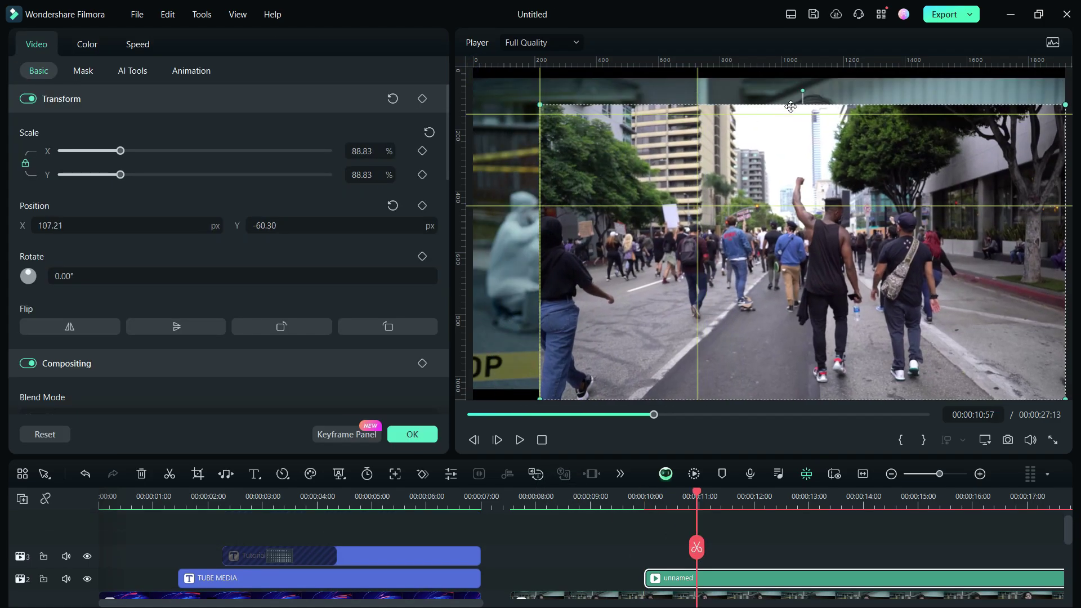
pyautogui.moveTo(779, 111); pyautogui.dragTo(778, 120)
pyautogui.moveTo(1065, 115); pyautogui.dragTo(494, 325)
pyautogui.moveTo(644, 366); pyautogui.dragTo(645, 164)
# - Nudge the lower horizontal guide up to the overlay's bottom edge and lock the guides
pyautogui.moveTo(727, 206); pyautogui.dragTo(727, 205)
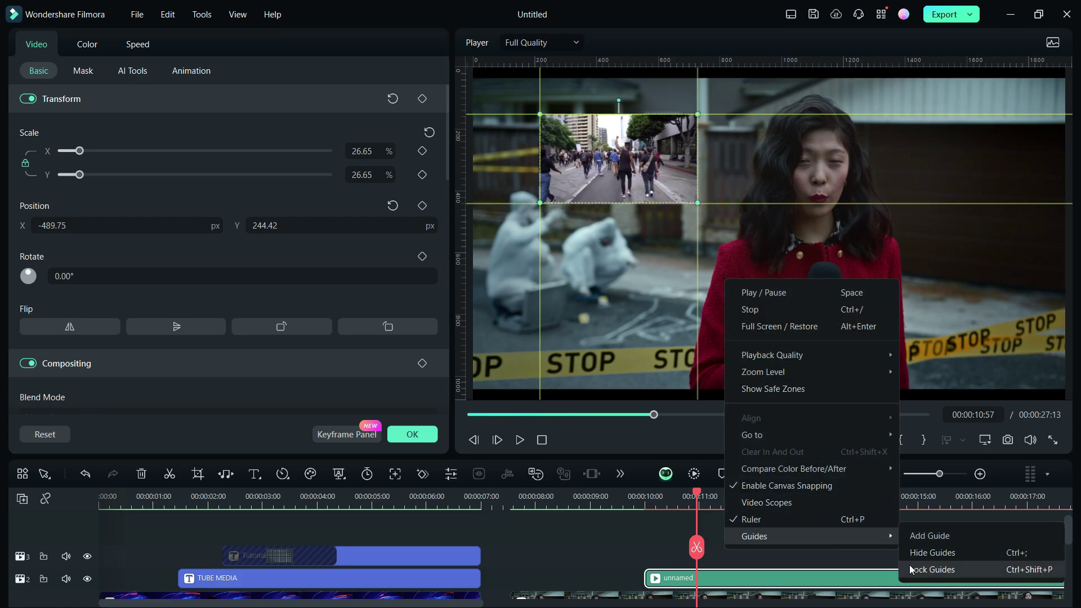
pyautogui.click(923, 569)
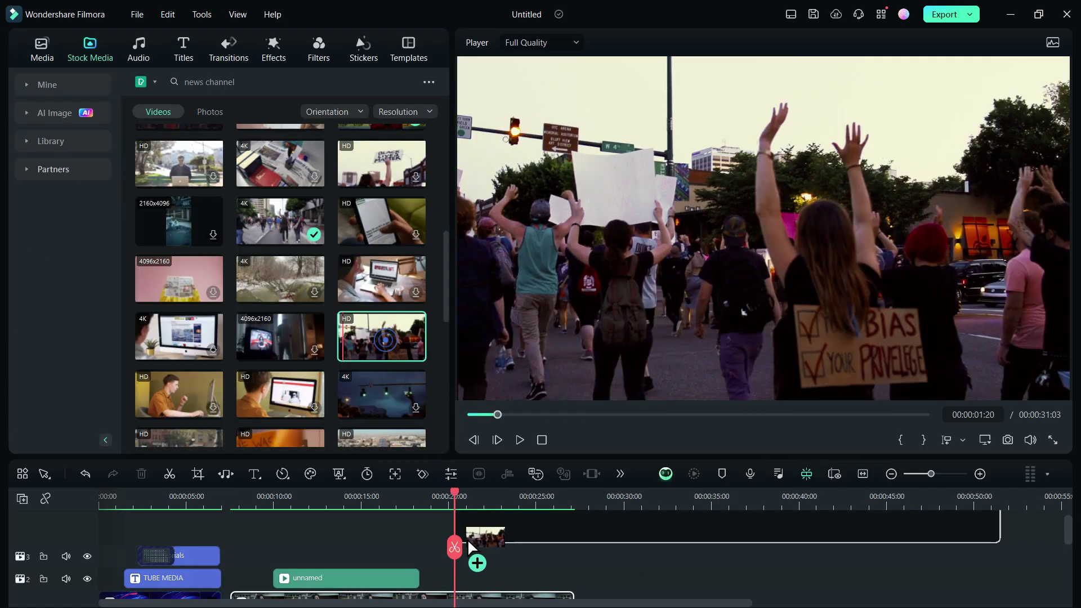
# - Overlay the raised-hands protest clip at about 20 seconds and scale and move its picture into the same guide rectangle
pyautogui.moveTo(483, 531); pyautogui.dragTo(471, 565)
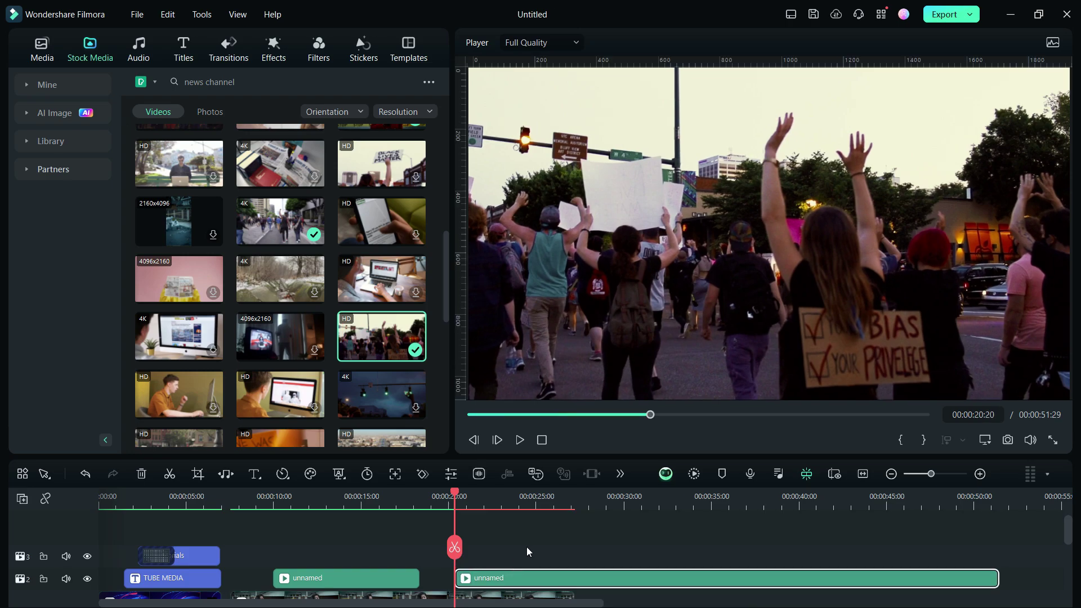
pyautogui.moveTo(474, 68); pyautogui.dragTo(540, 104)
pyautogui.moveTo(808, 106); pyautogui.dragTo(809, 116)
pyautogui.moveTo(1065, 115); pyautogui.dragTo(951, 178)
pyautogui.moveTo(878, 361); pyautogui.dragTo(871, 301)
pyautogui.moveTo(951, 345); pyautogui.dragTo(697, 203)
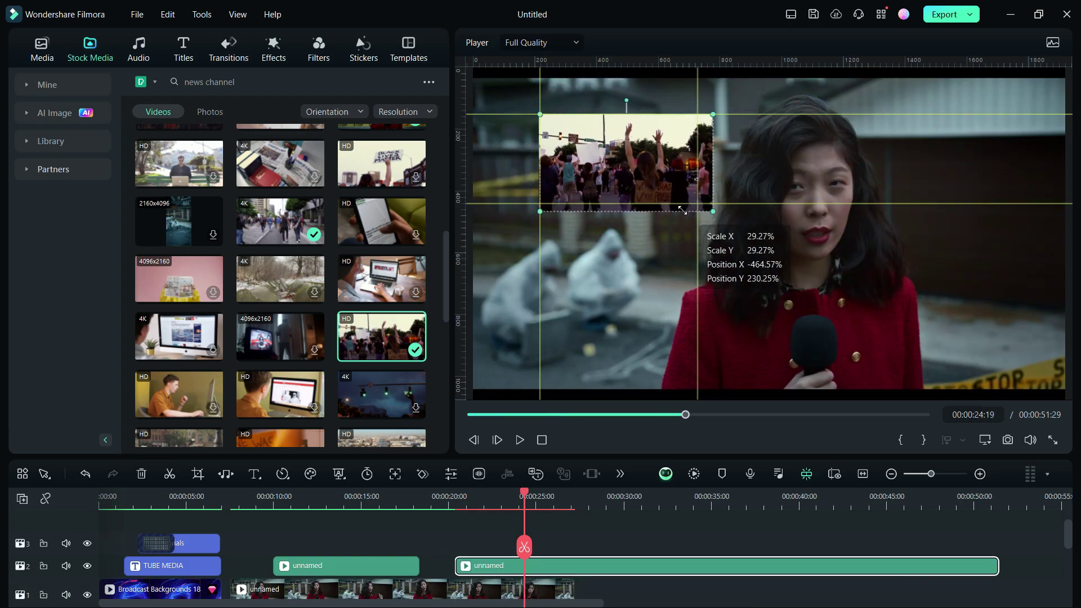
# - Move the second protest clip earlier on the timeline so it starts directly after the first overlay clip
pyautogui.moveTo(524, 566); pyautogui.dragTo(489, 536)
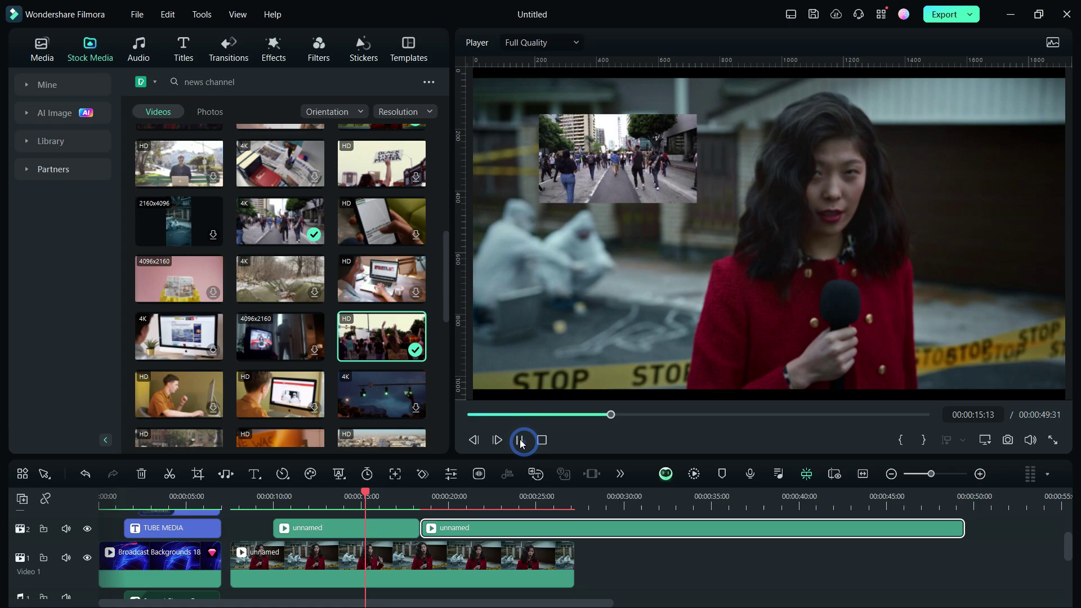